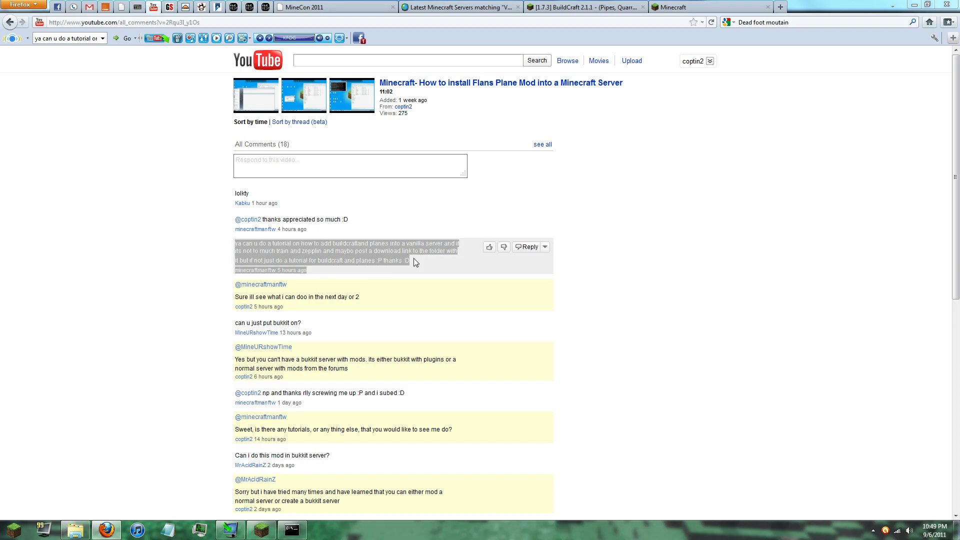
# Finish reading the YouTube comments, then bring the Minecraft game forward from the taskbar.
pyautogui.click(264, 254)
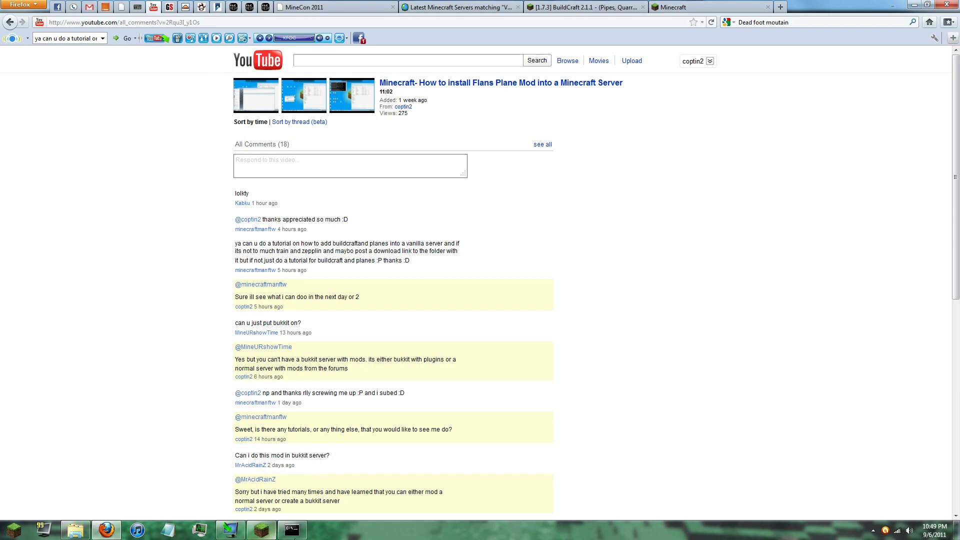
pyautogui.click(293, 535)
pyautogui.click(261, 530)
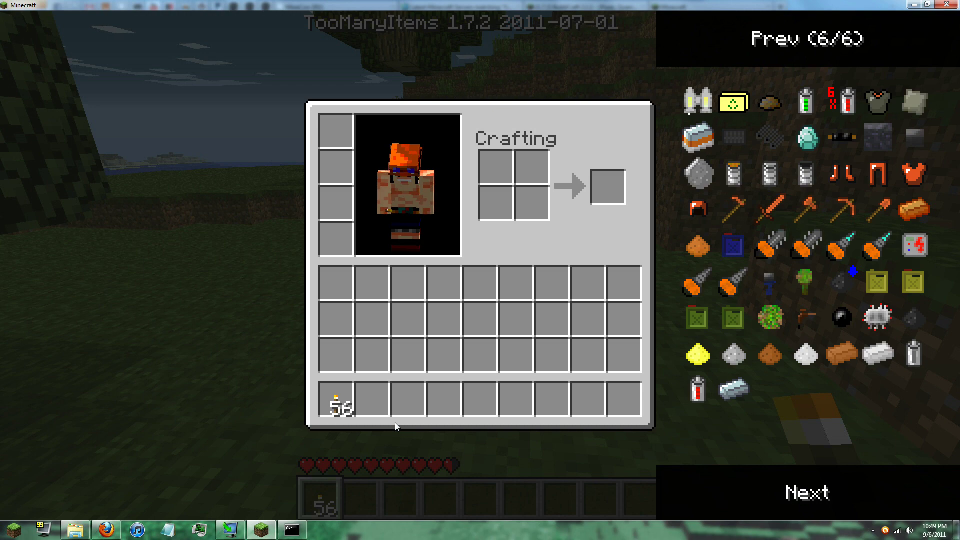
# Close the inventory and walk forward between the trees onto the dirt blocks.
pyautogui.press('e')
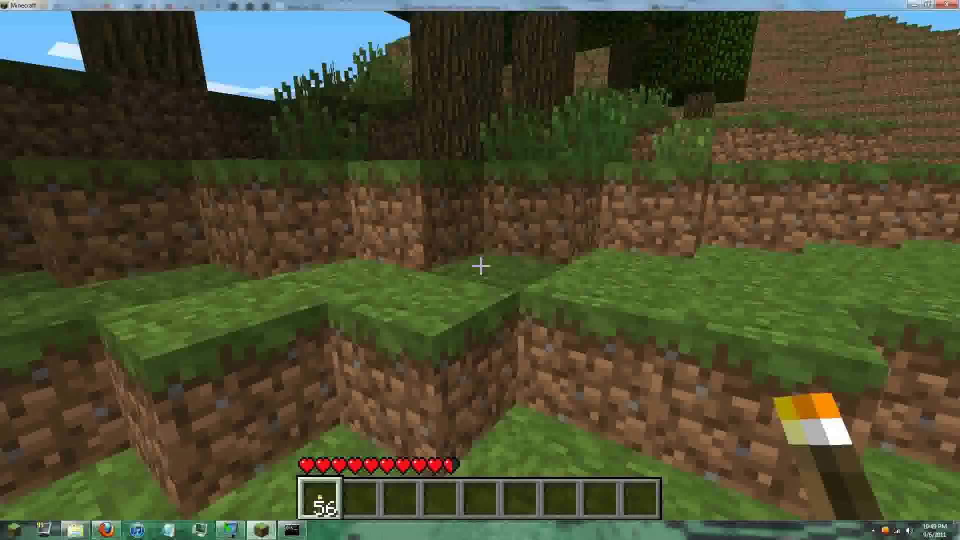
pyautogui.press('w')
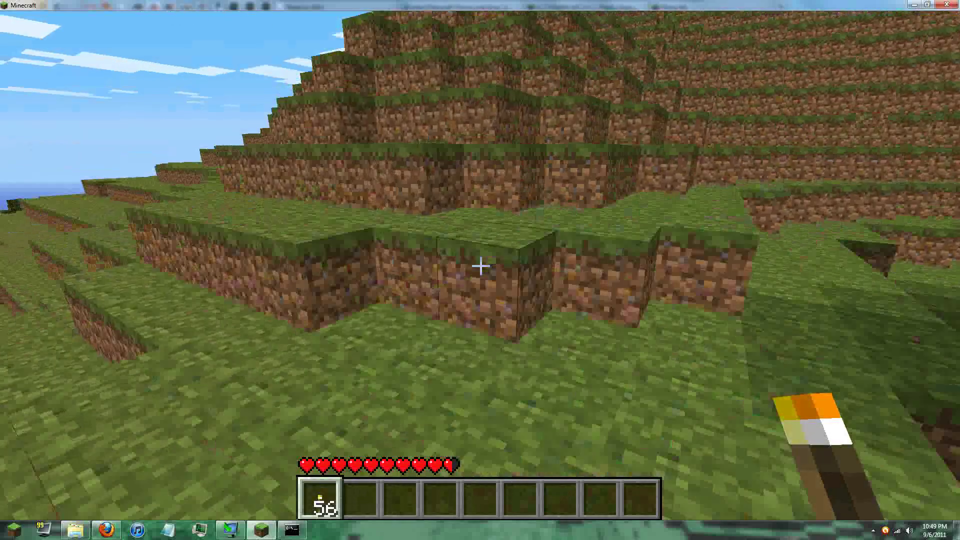
pyautogui.press('w')
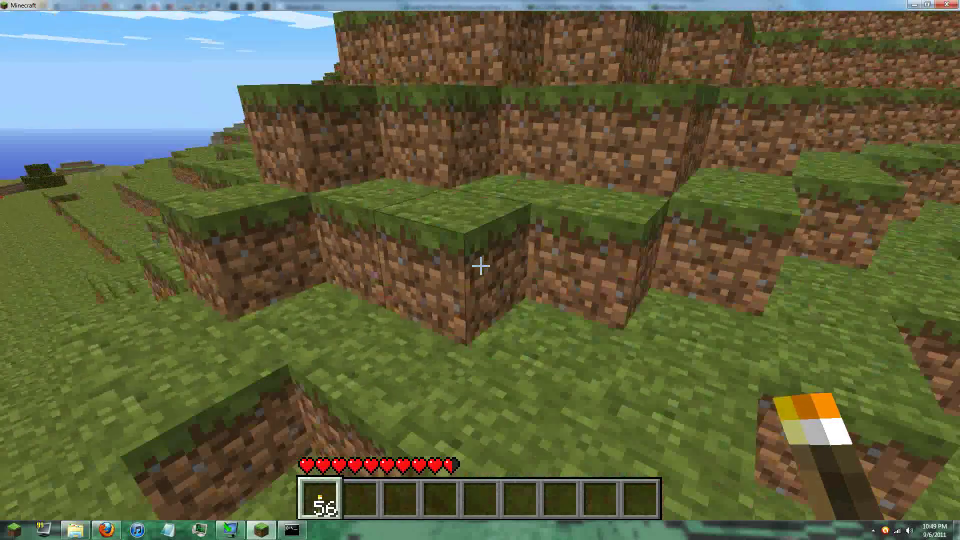
pyautogui.press('w')
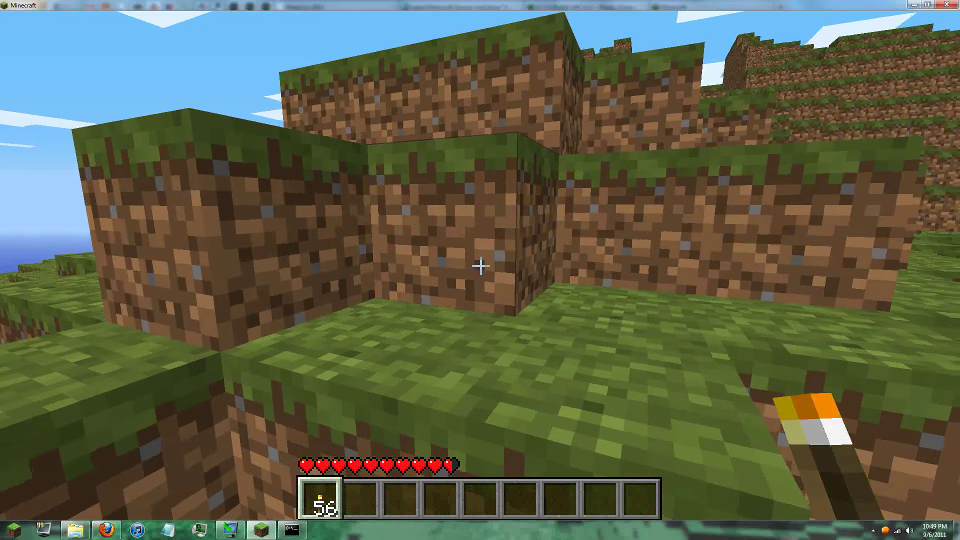
# Lower the video render distance to Tiny and resume the game.
pyautogui.press('Escape')
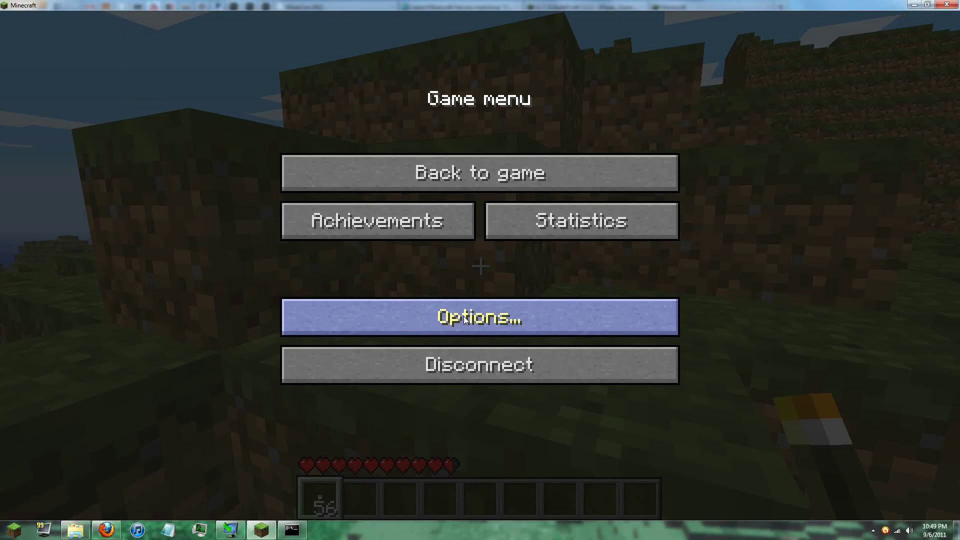
pyautogui.click(465, 314)
pyautogui.click(547, 331)
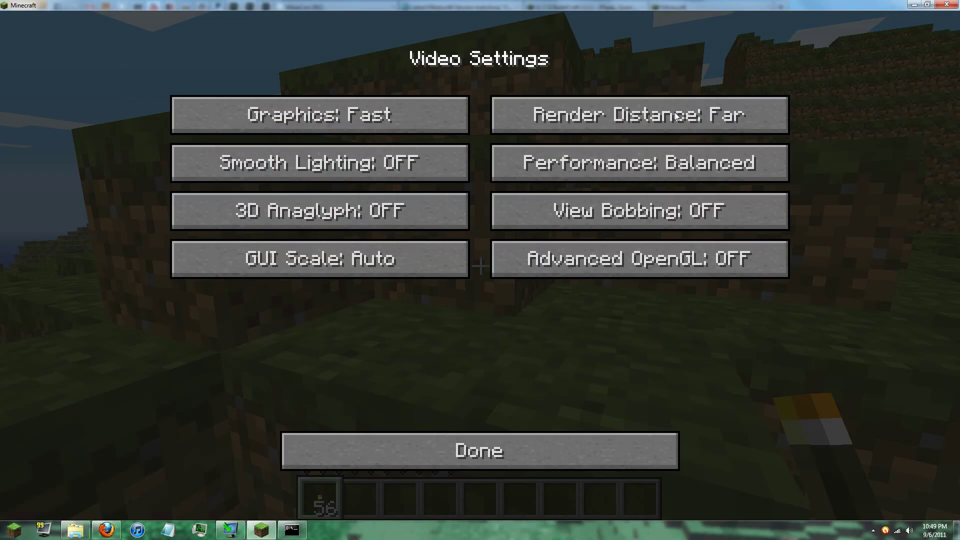
pyautogui.click(676, 116)
pyautogui.click(676, 116)
pyautogui.click(676, 116)
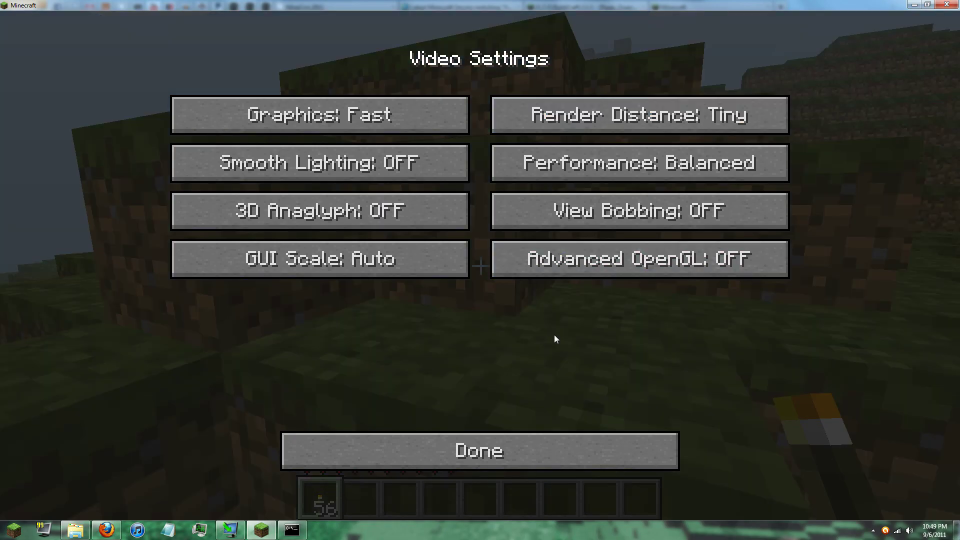
pyautogui.click(511, 442)
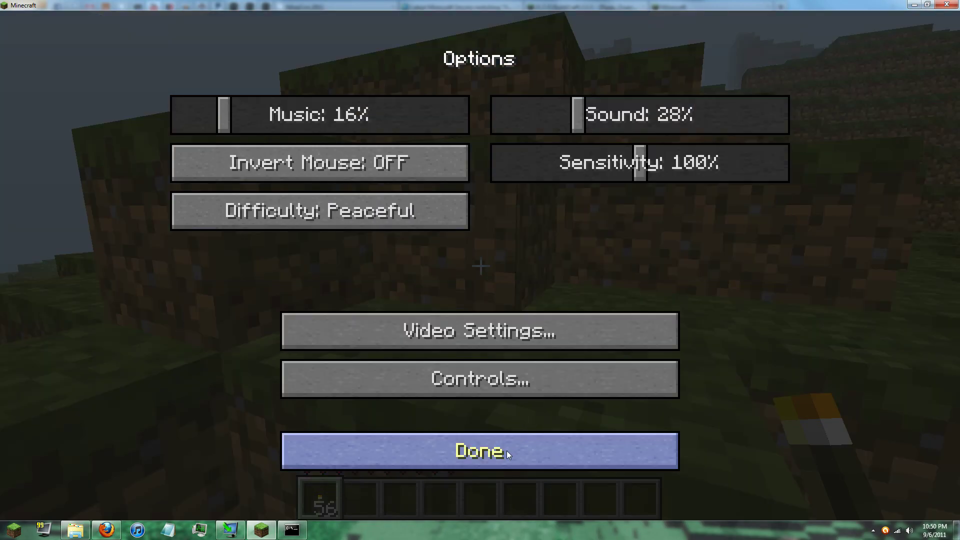
pyautogui.click(507, 452)
pyautogui.click(508, 175)
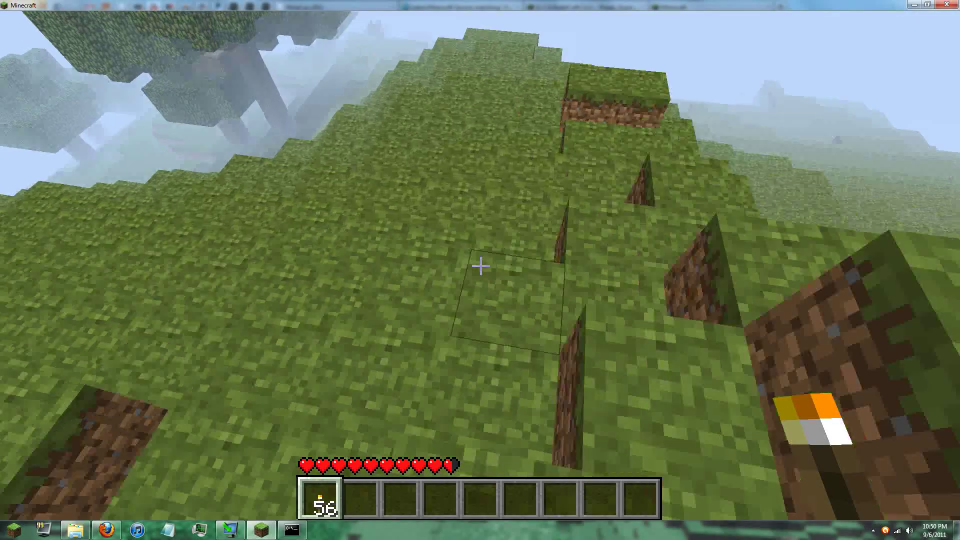
# Page back through all six TooManyItems pages, wrapping to the last, then minimize Minecraft.
pyautogui.press('e')
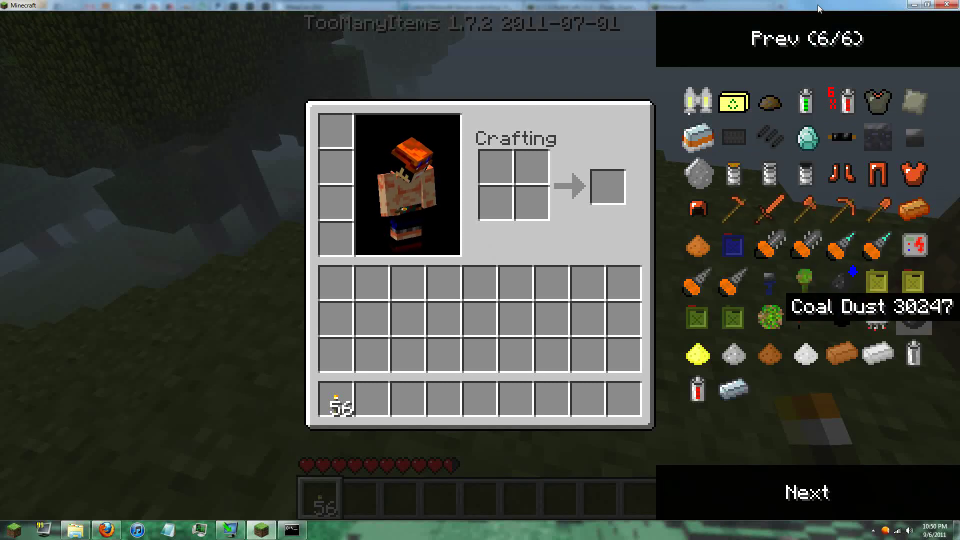
pyautogui.click(817, 40)
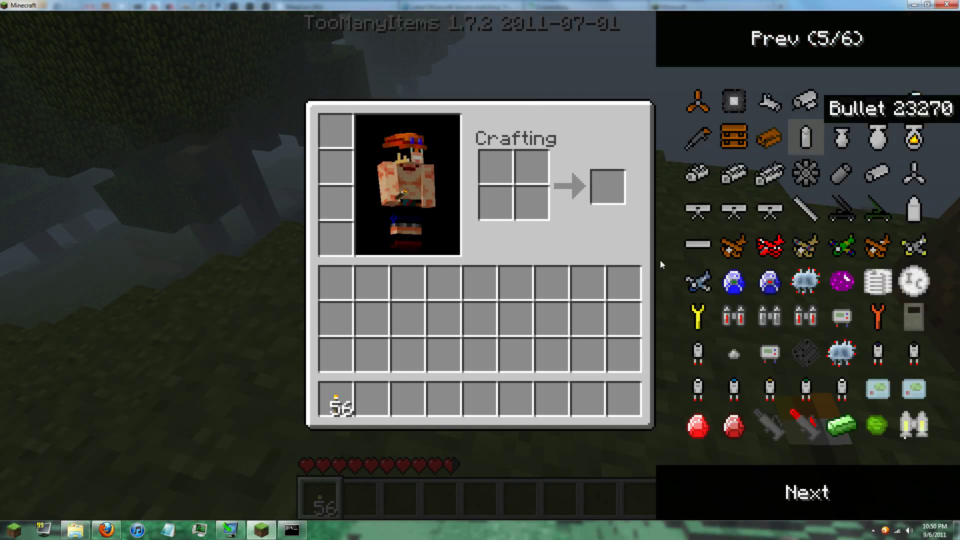
pyautogui.click(774, 22)
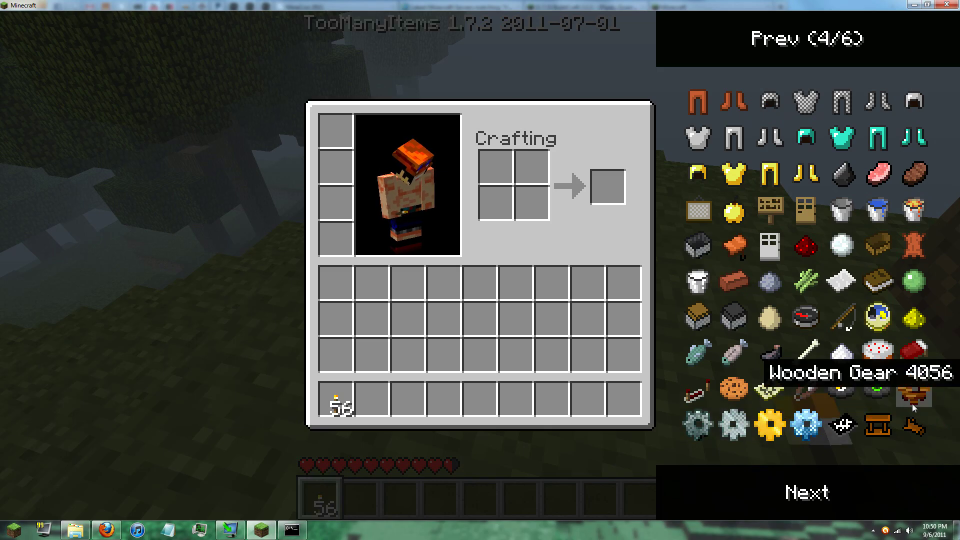
pyautogui.click(810, 45)
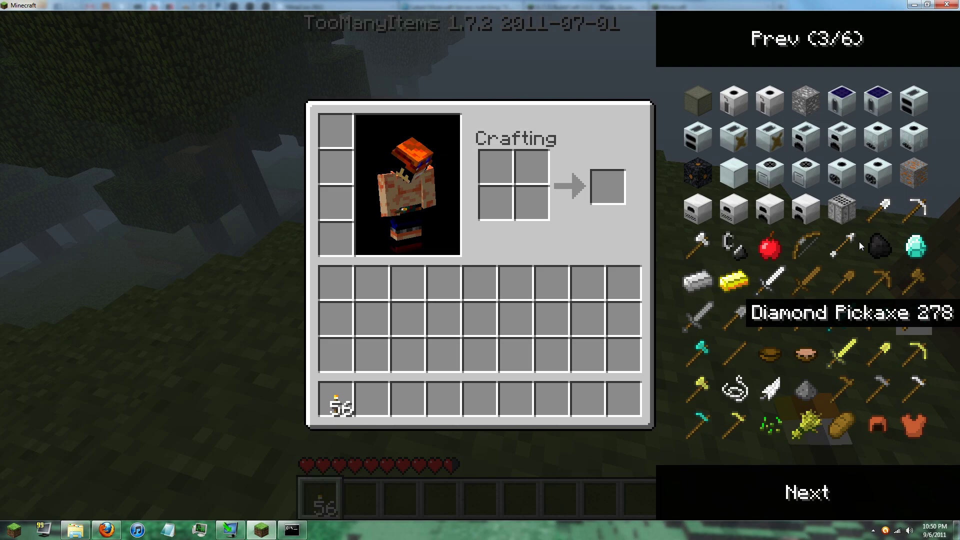
pyautogui.click(764, 22)
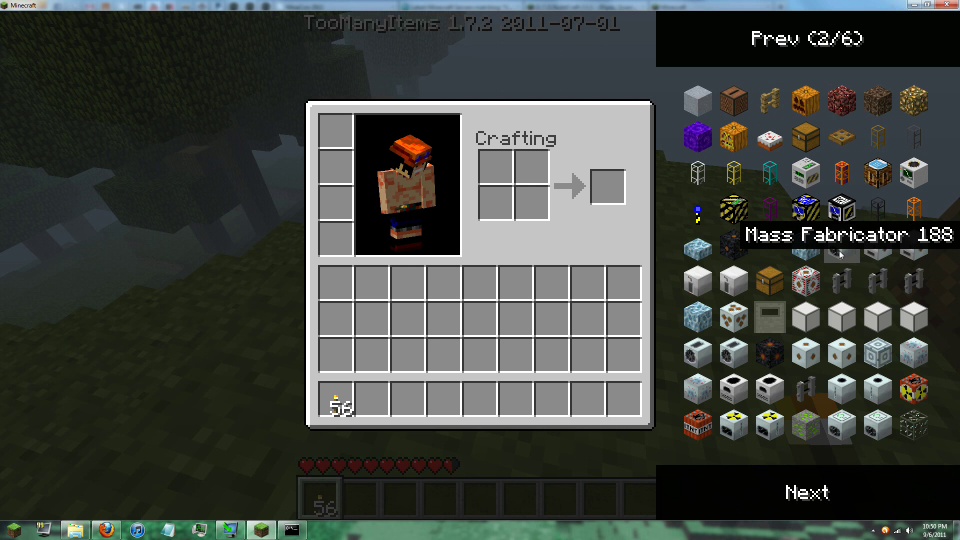
pyautogui.click(791, 45)
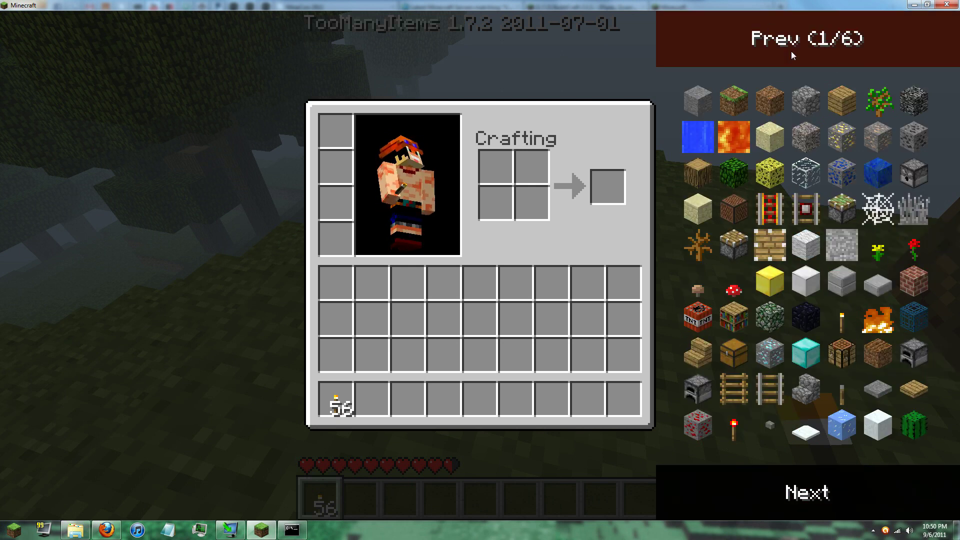
pyautogui.click(838, 62)
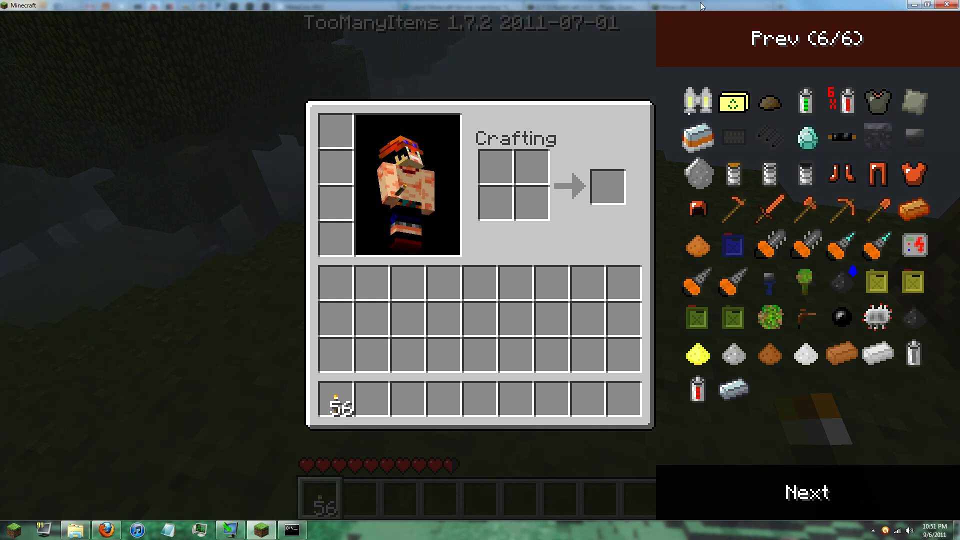
pyautogui.click(914, 4)
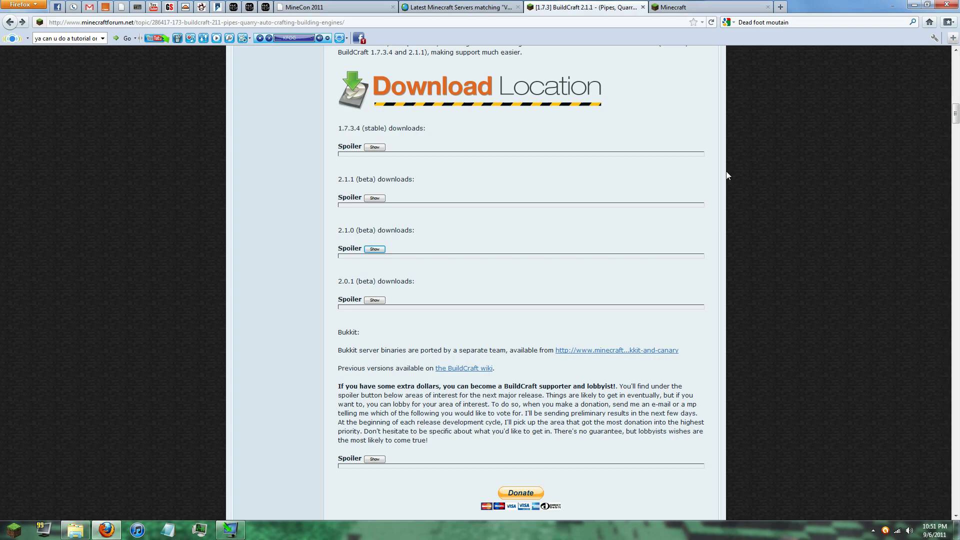
# Scroll the BuildCraft 2.1.1 forum thread down to its Download Location section.
pyautogui.scroll(15, 863, 232)
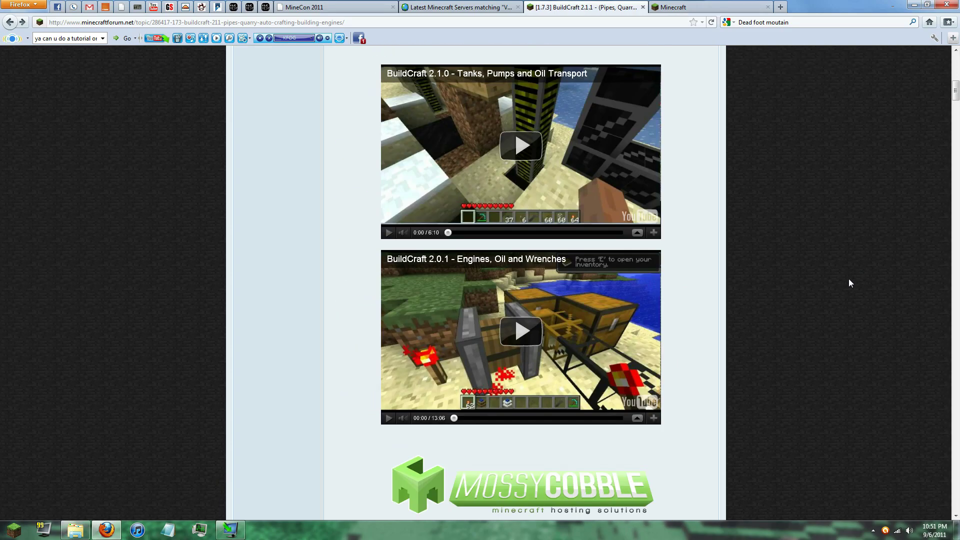
pyautogui.scroll(3, 449, 127)
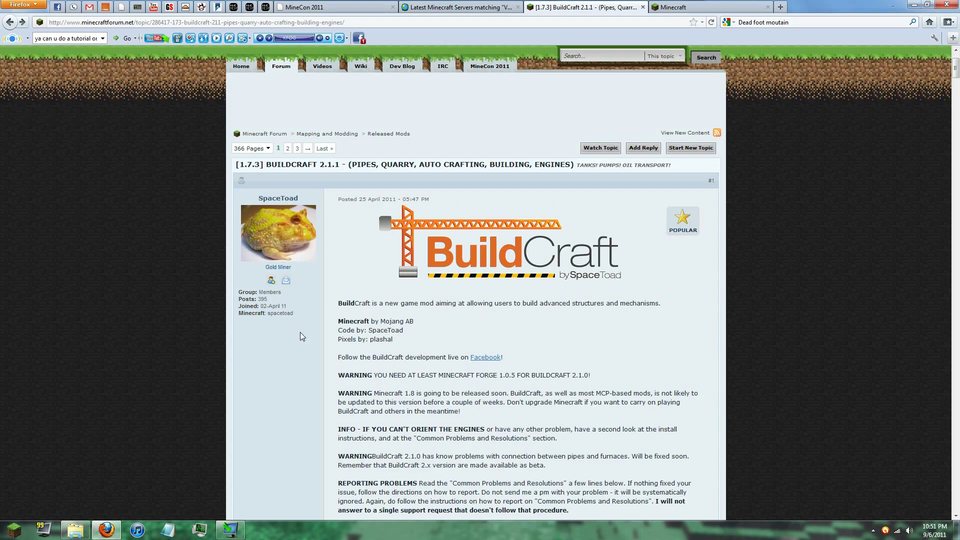
pyautogui.moveTo(431, 240); pyautogui.dragTo(67, 38)
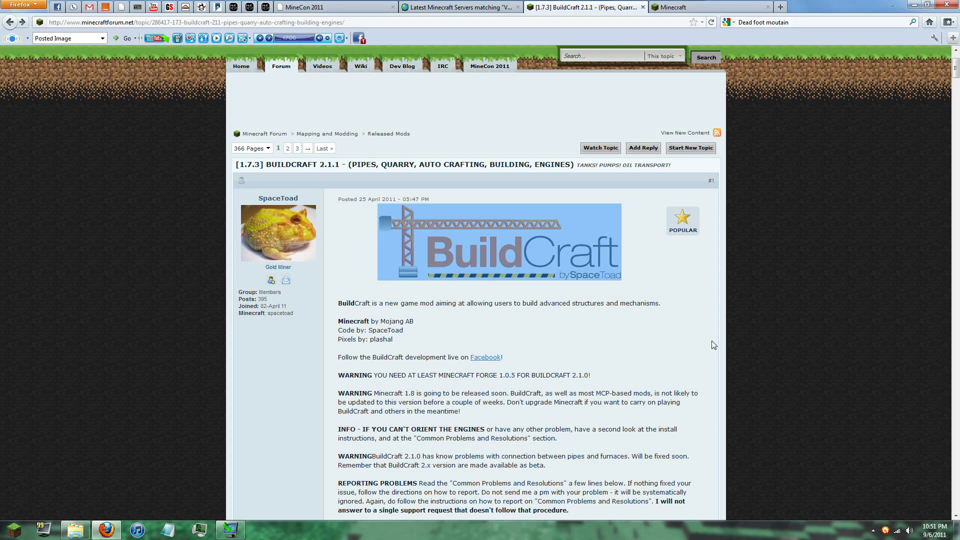
pyautogui.click(341, 20)
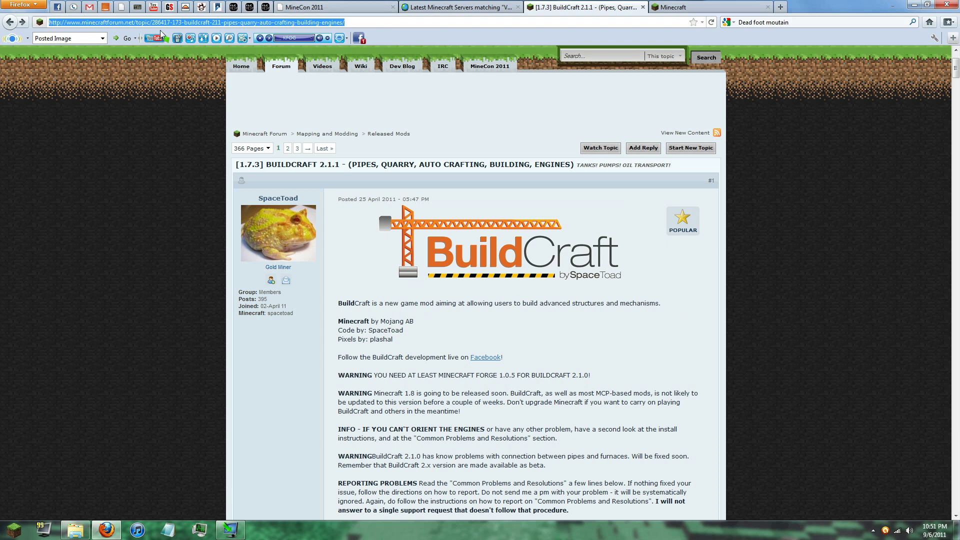
pyautogui.scroll(-15, 646, 303)
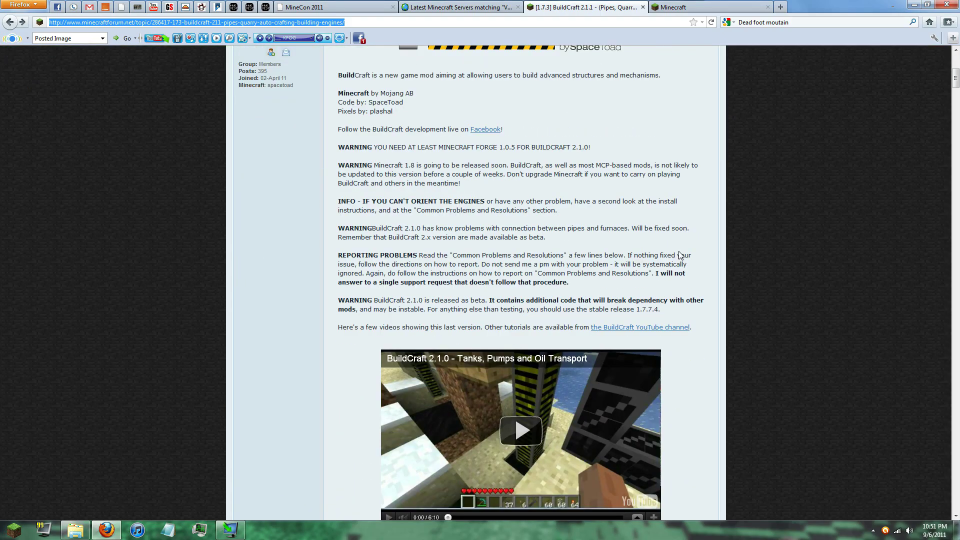
pyautogui.scroll(-2, 600, 310)
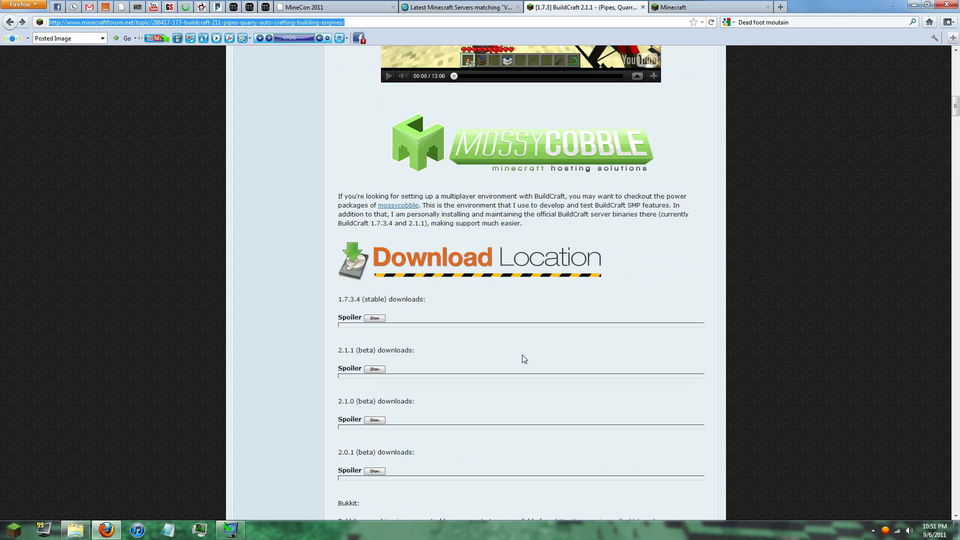
pyautogui.scroll(-2, 499, 320)
# Expand the 1.7.3.4 stable spoiler, select its client and server links, then collapse it.
pyautogui.click(375, 261)
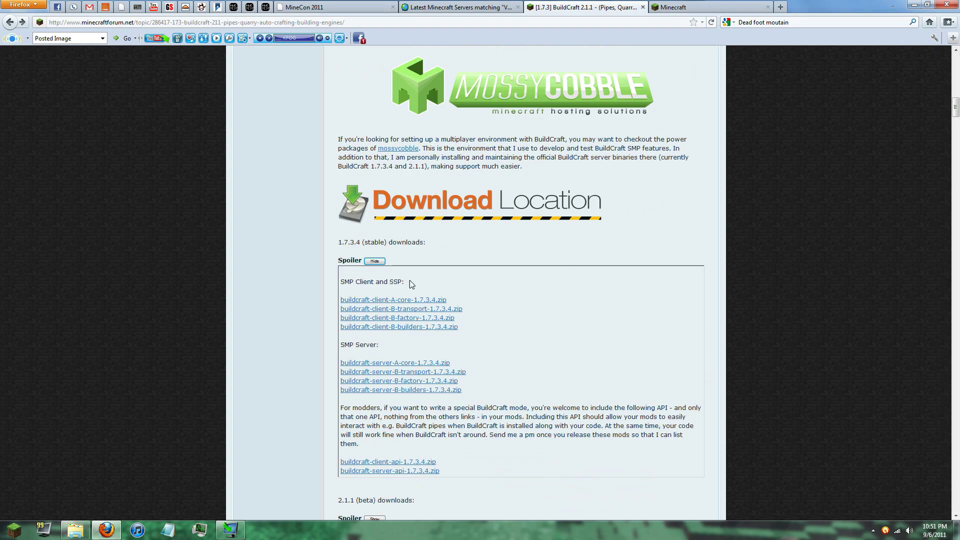
pyautogui.moveTo(340, 299)
pyautogui.mouseDown()
pyautogui.moveTo(529, 417)
pyautogui.moveTo(524, 434)
pyautogui.mouseUp()
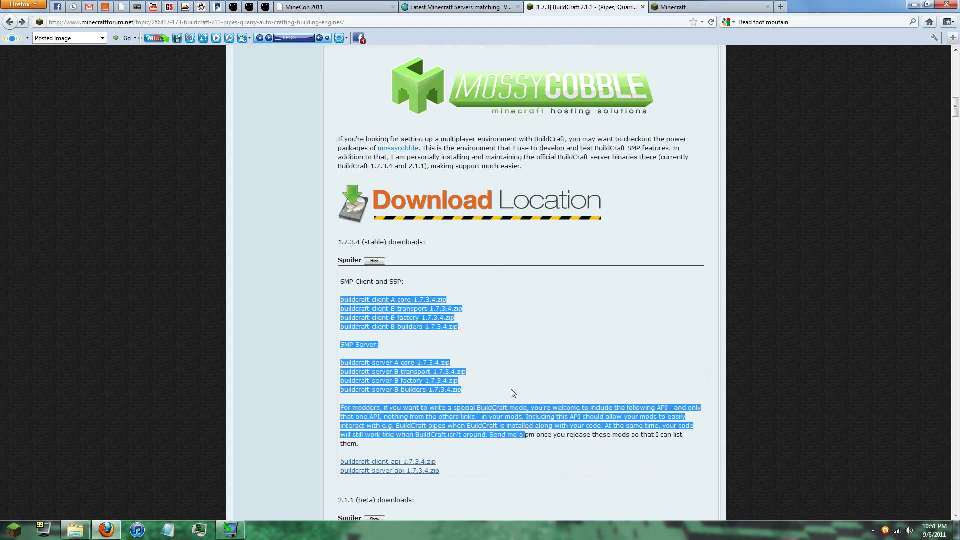
pyautogui.moveTo(513, 393); pyautogui.dragTo(514, 392)
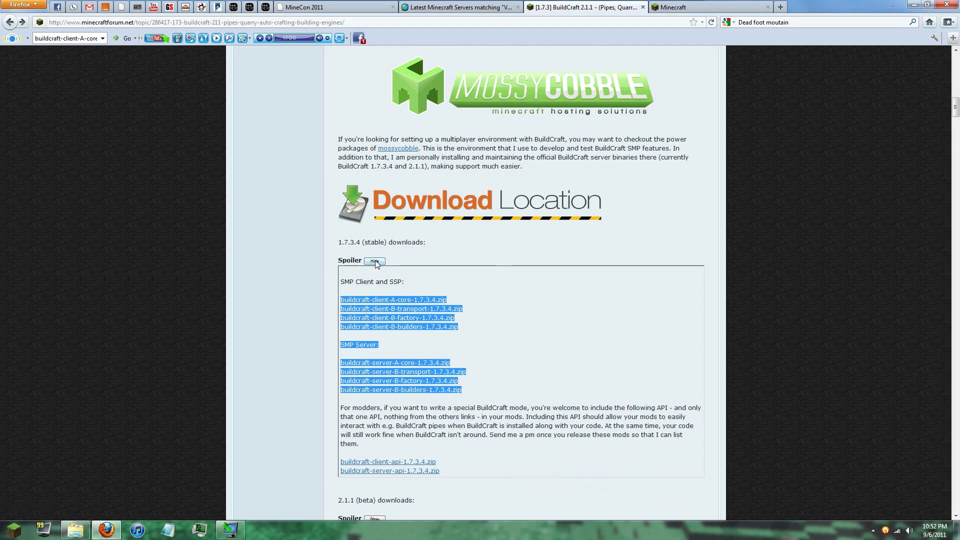
pyautogui.click(374, 261)
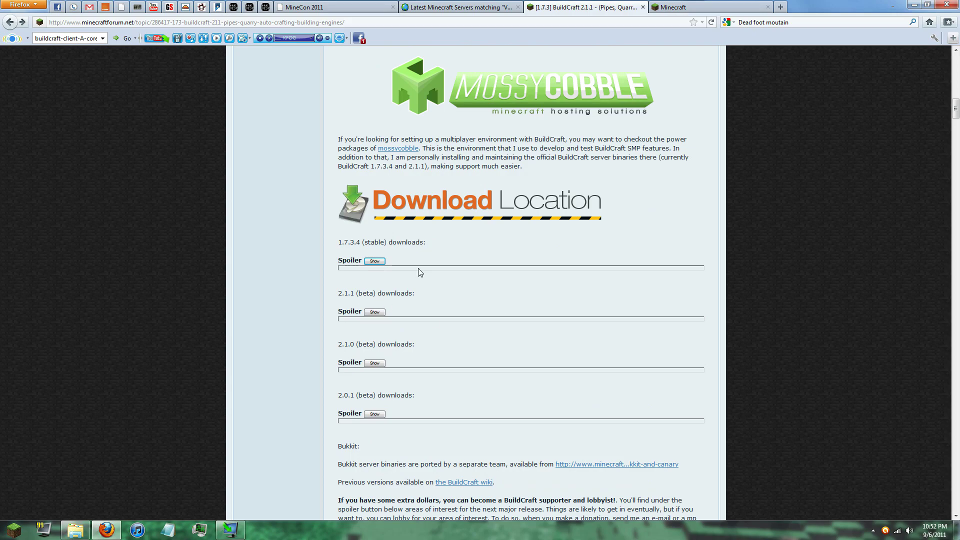
pyautogui.moveTo(337, 242); pyautogui.dragTo(363, 242)
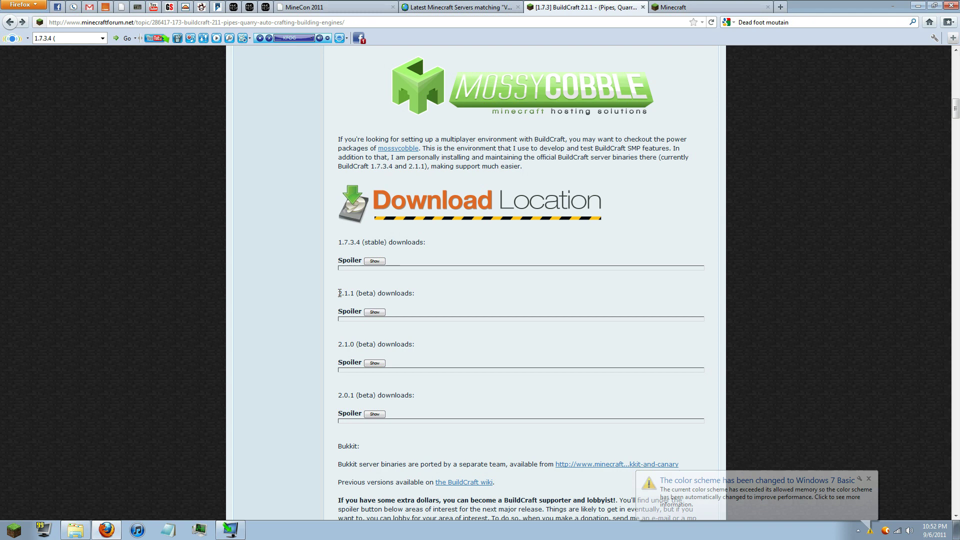
pyautogui.click(868, 479)
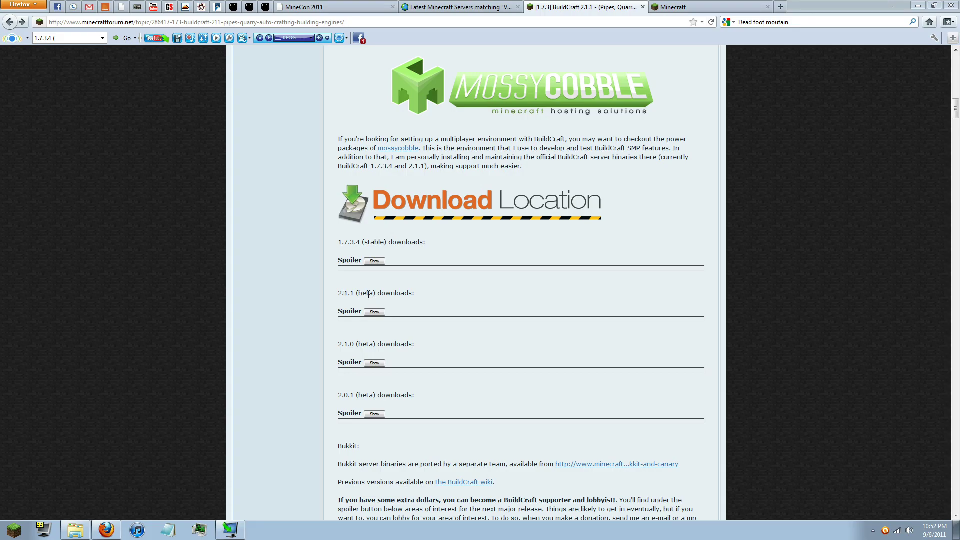
# Expand the 2.1.1 beta spoiler to review its download links, then hide it again.
pyautogui.click(374, 312)
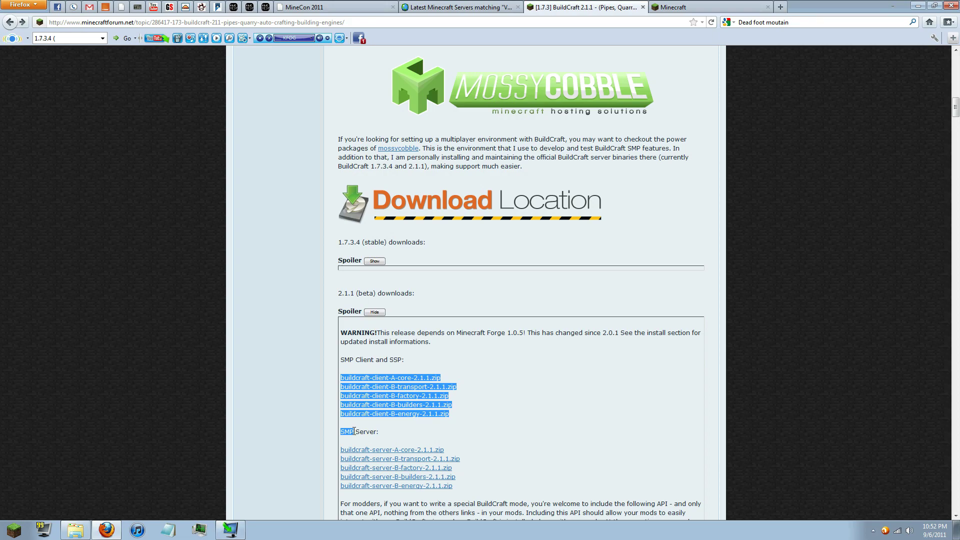
pyautogui.moveTo(354, 431)
pyautogui.mouseDown()
pyautogui.moveTo(453, 486)
pyautogui.moveTo(580, 446)
pyautogui.mouseUp()
pyautogui.click(580, 446)
pyautogui.scroll(-5, 577, 387)
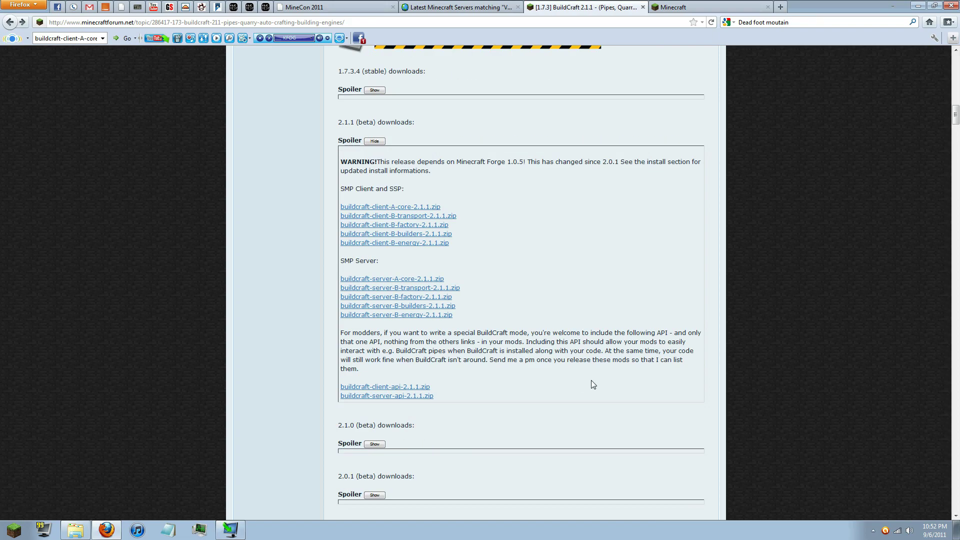
pyautogui.click(374, 141)
pyautogui.scroll(7, 520, 230)
pyautogui.scroll(-4, 548, 263)
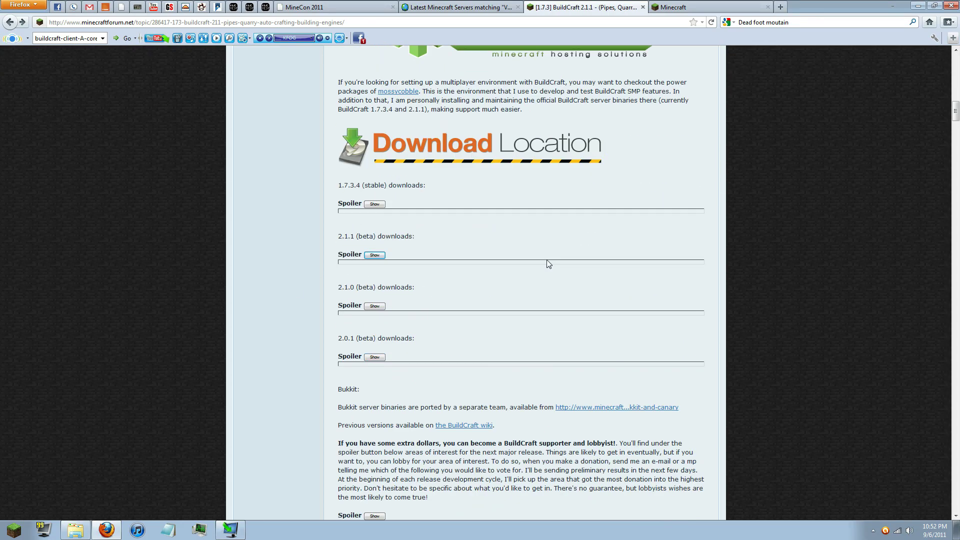
pyautogui.scroll(2, 449, 348)
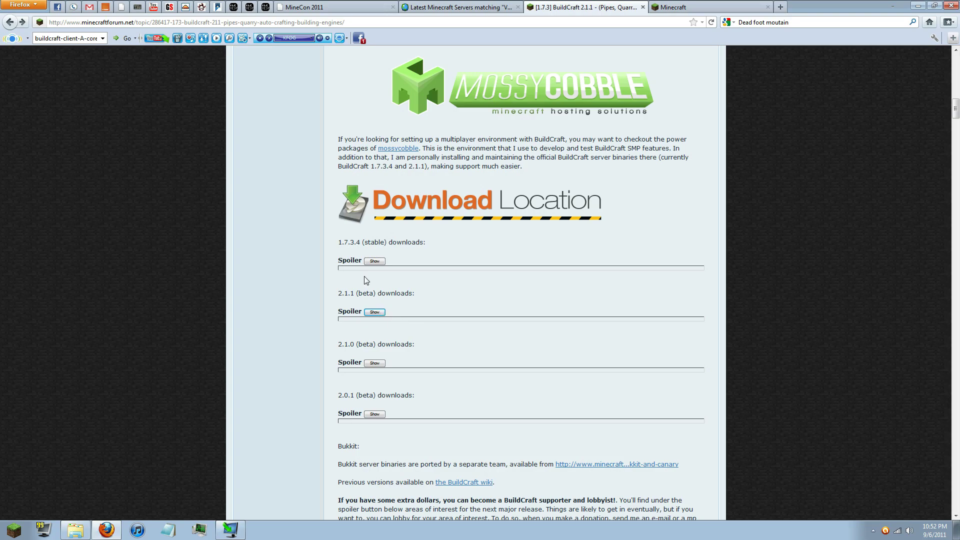
# Recheck the 1.7.3.4 download links, collapse them, and minimize Firefox from the page top.
pyautogui.moveTo(337, 242); pyautogui.dragTo(388, 242)
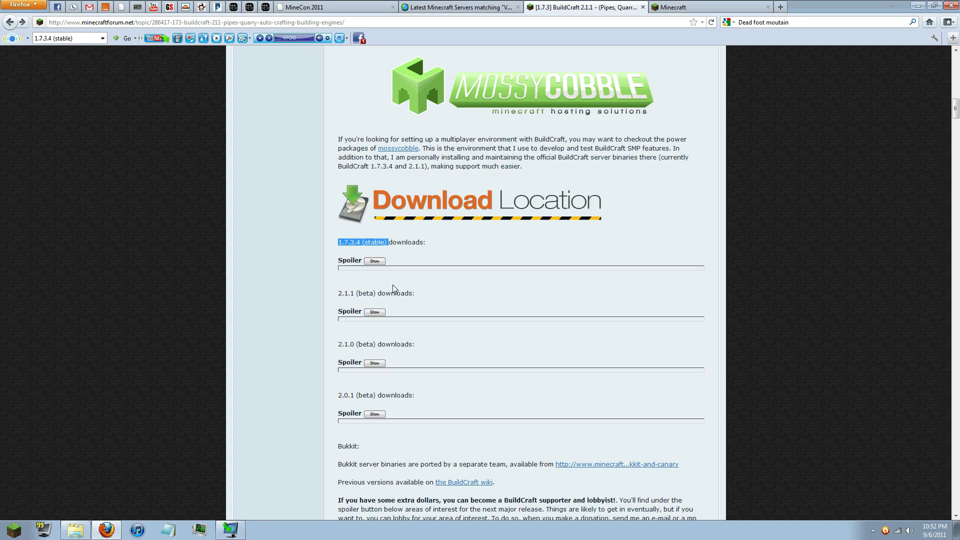
pyautogui.click(374, 261)
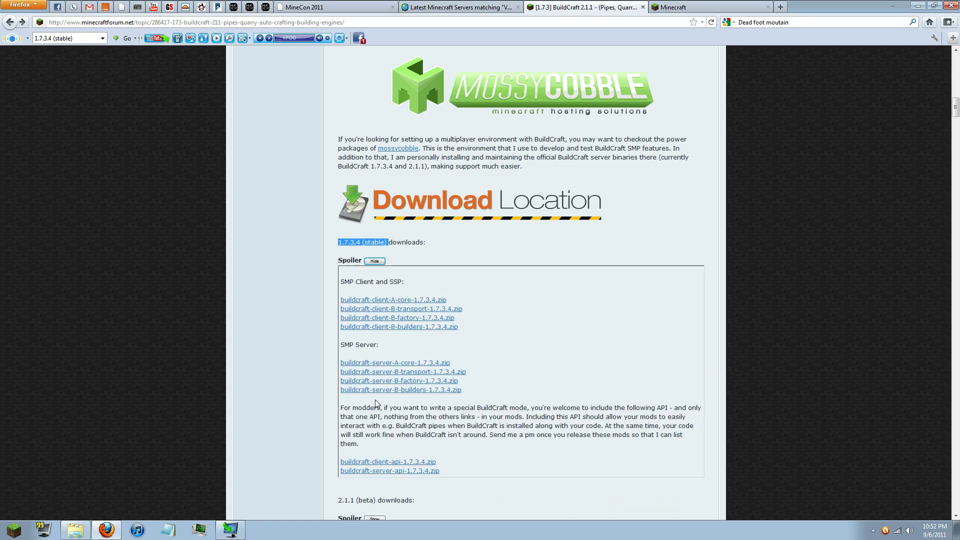
pyautogui.click(377, 261)
pyautogui.scroll(-2, 446, 295)
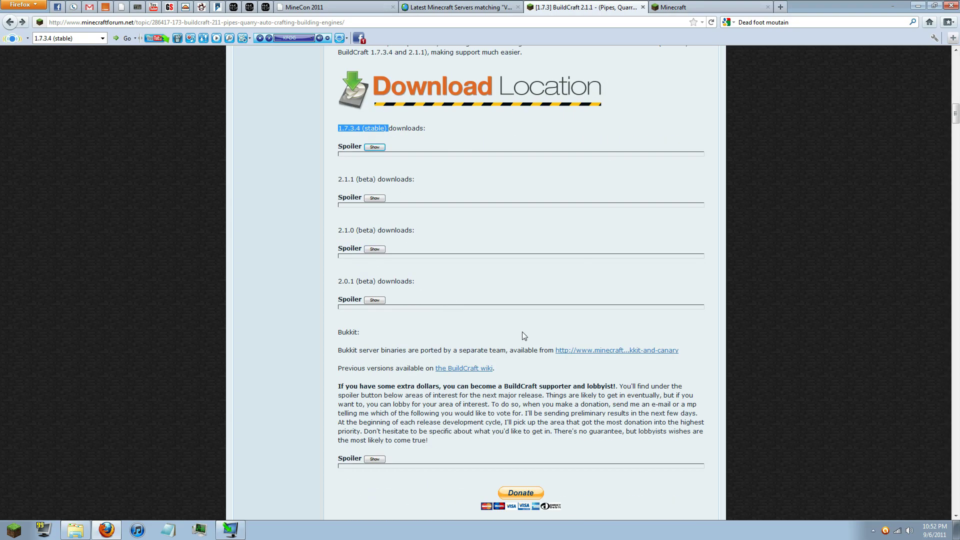
pyautogui.scroll(6, 495, 230)
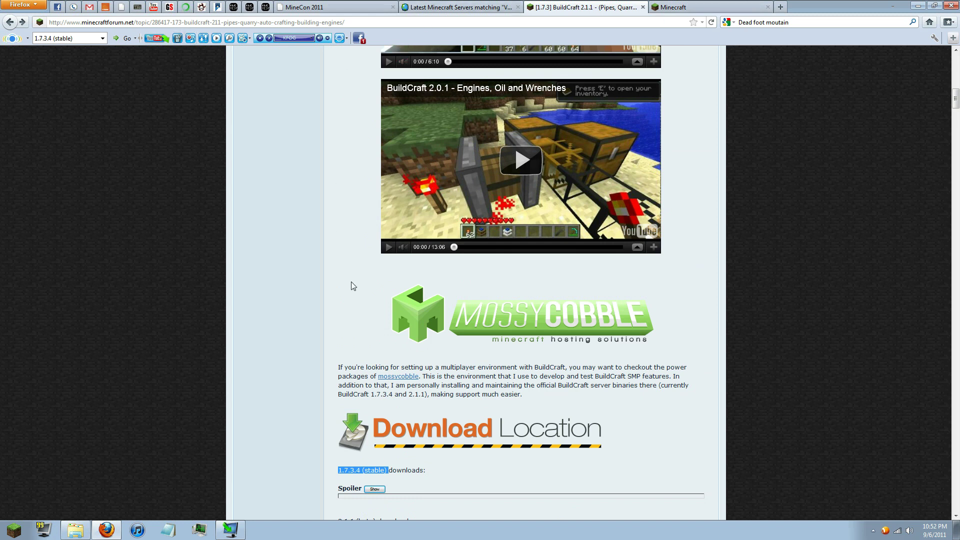
pyautogui.scroll(4, 351, 283)
pyautogui.scroll(6, 348, 281)
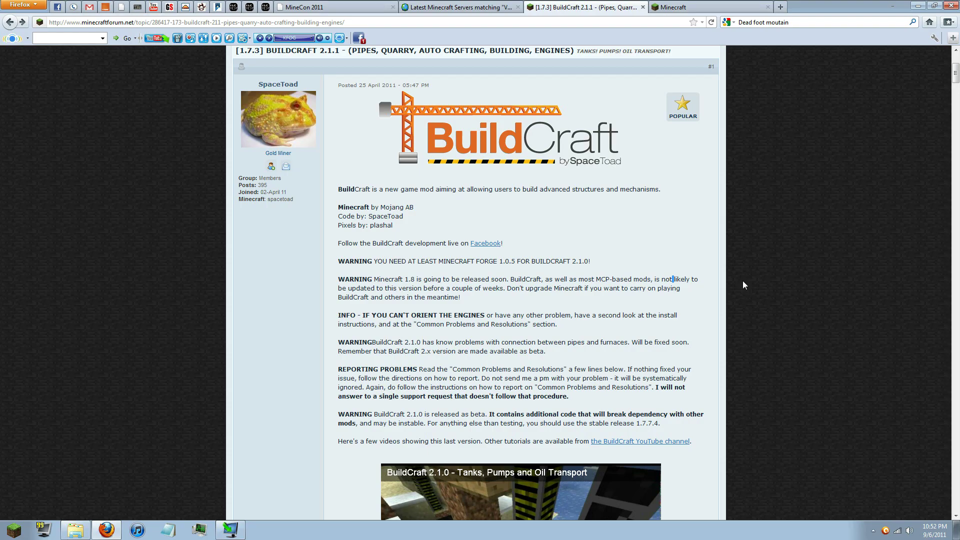
pyautogui.moveTo(704, 278); pyautogui.dragTo(338, 243)
pyautogui.click(918, 6)
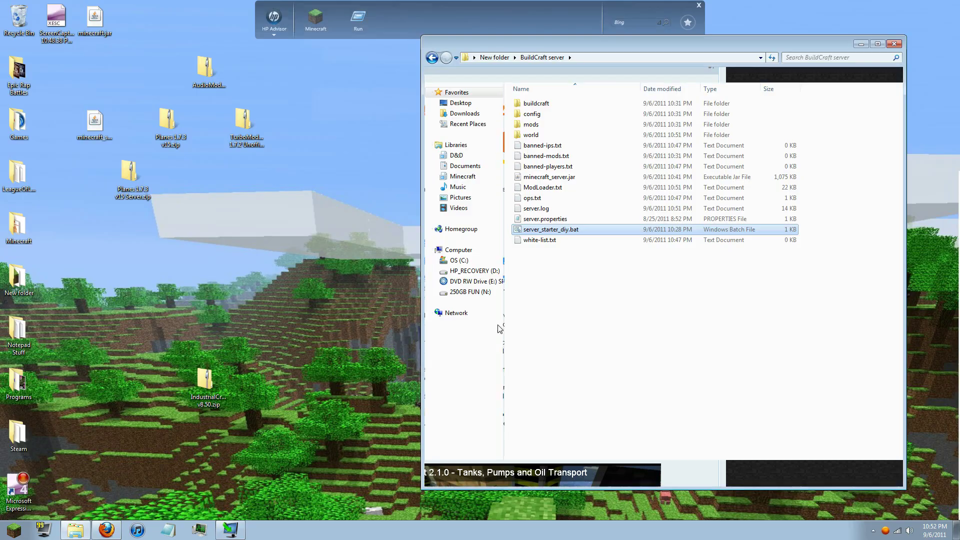
# Move the Planes 1.7.3 v15, TurboModelThingy, AudioMod and IndustrialCraft v8.50 zips into Jar.
pyautogui.click(433, 59)
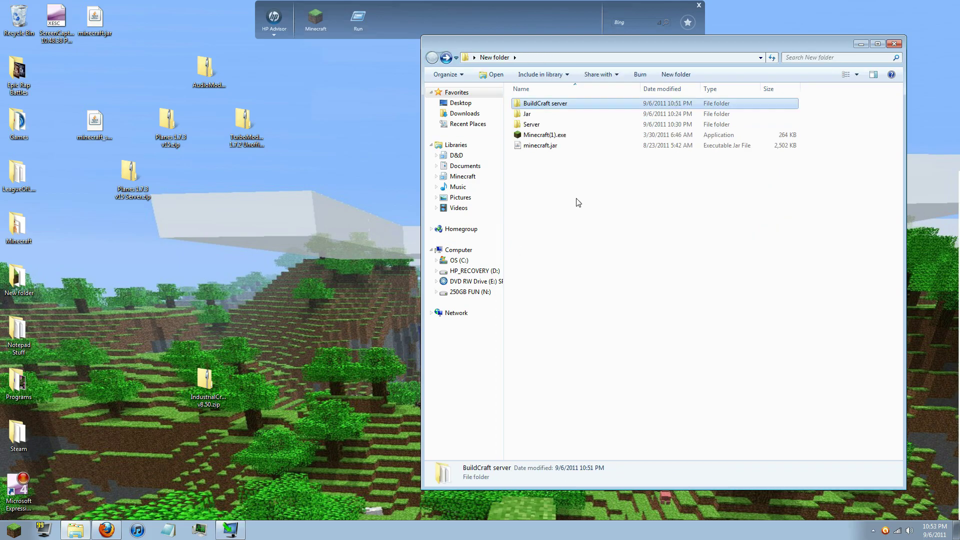
pyautogui.doubleClick(540, 116)
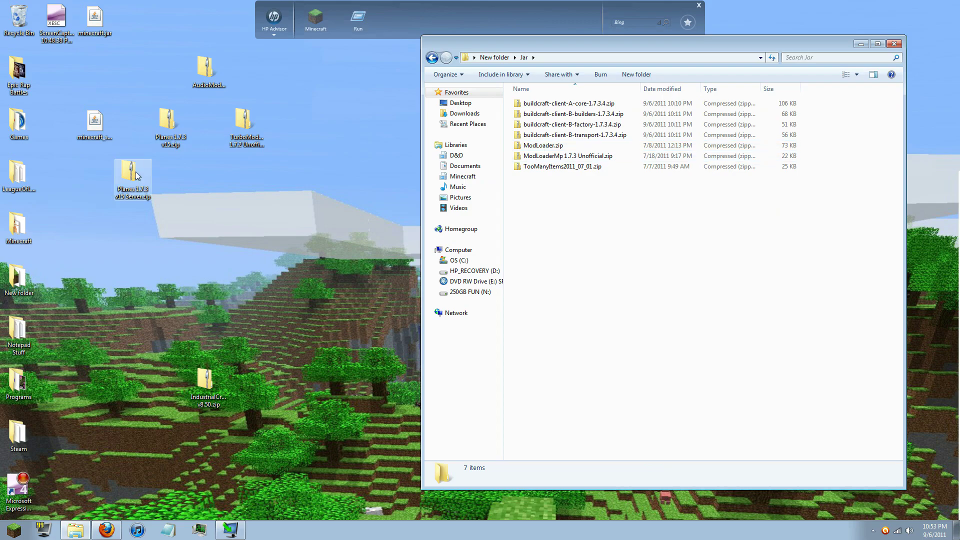
pyautogui.moveTo(136, 175); pyautogui.dragTo(205, 181)
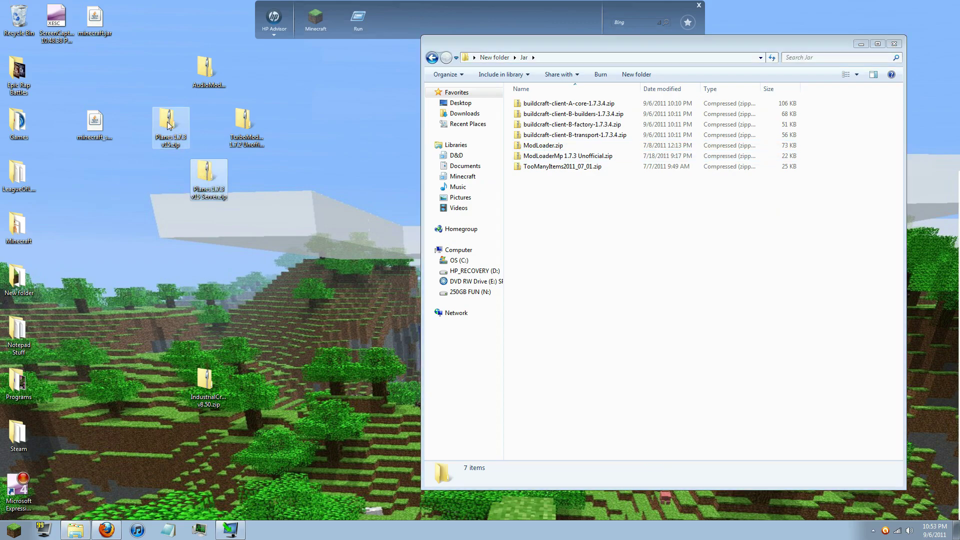
pyautogui.moveTo(169, 122); pyautogui.dragTo(600, 205)
pyautogui.moveTo(247, 129); pyautogui.dragTo(586, 235)
pyautogui.moveTo(205, 70)
pyautogui.mouseDown()
pyautogui.moveTo(500, 250)
pyautogui.moveTo(592, 245)
pyautogui.mouseUp()
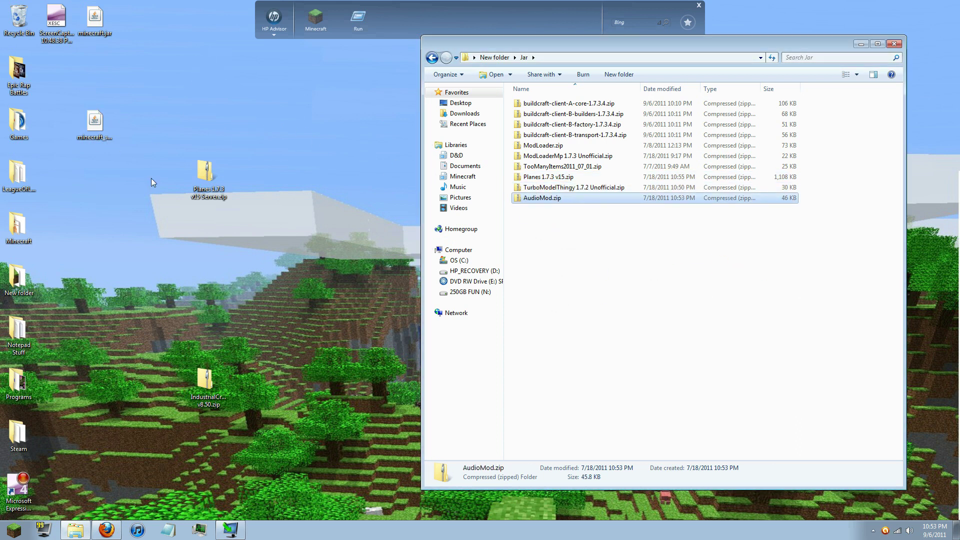
pyautogui.moveTo(205, 379)
pyautogui.mouseDown()
pyautogui.moveTo(525, 272)
pyautogui.moveTo(599, 286)
pyautogui.mouseUp()
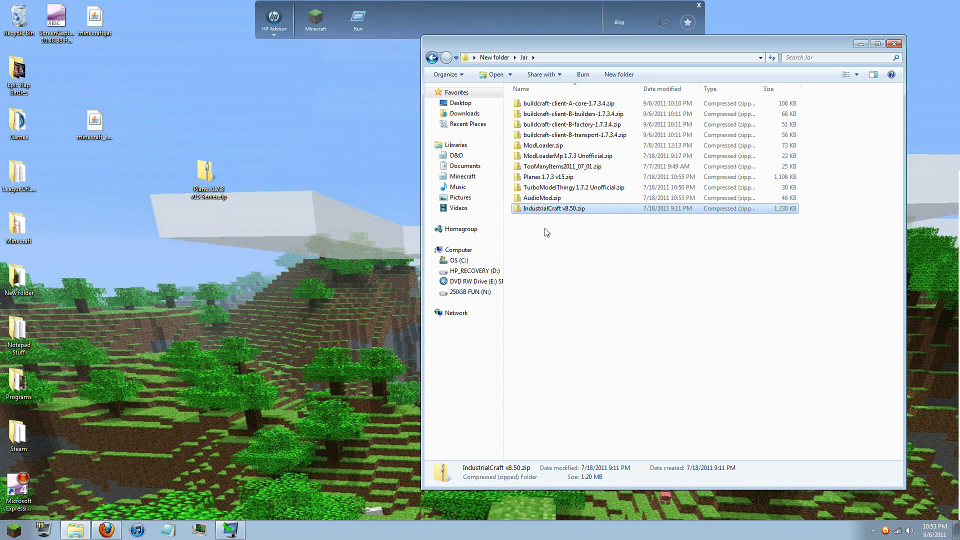
pyautogui.click(432, 57)
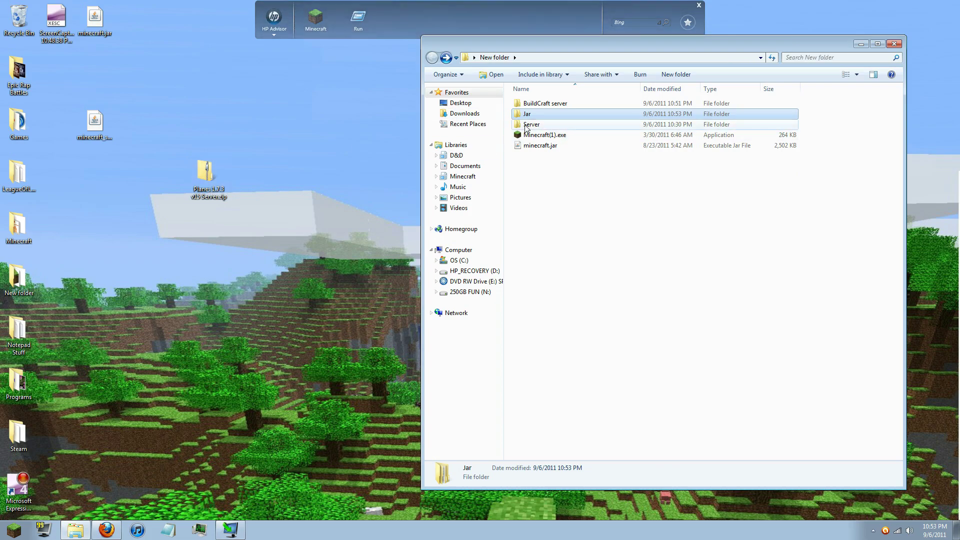
# Put Planes 1.7.3 v15 Server.zip from the desktop into the Server folder.
pyautogui.press('Down')
pyautogui.press('Return')
pyautogui.moveTo(205, 172); pyautogui.dragTo(604, 216)
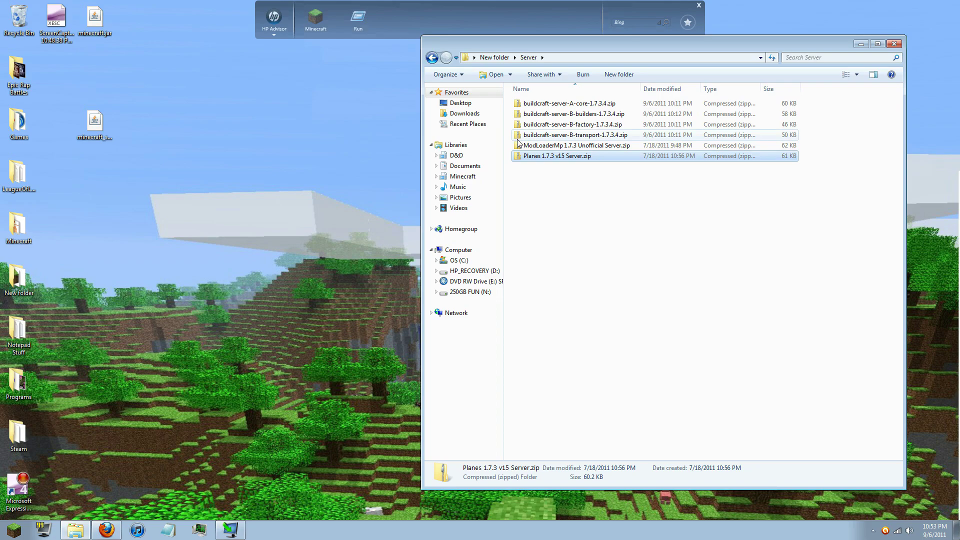
pyautogui.click(433, 58)
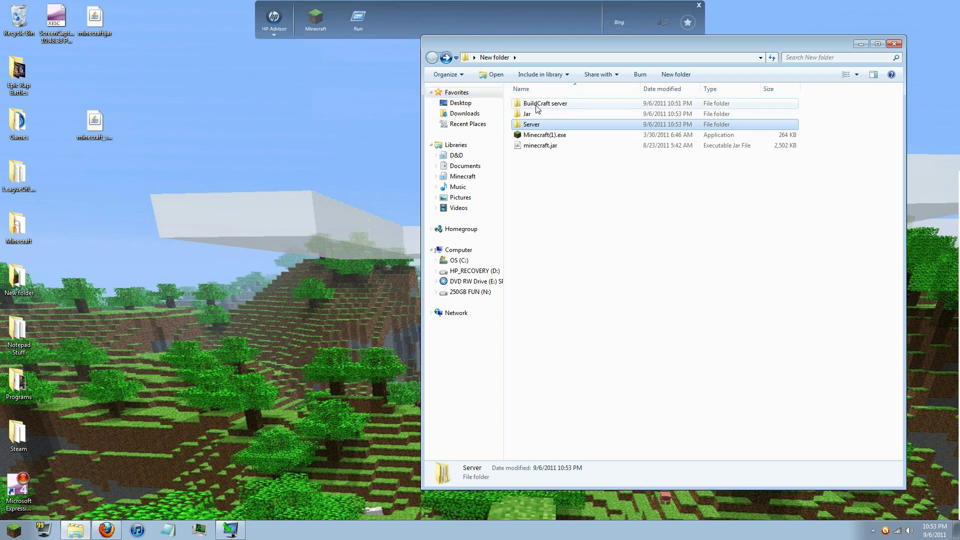
# Check the BuildCraft server and Jar folders' contents, then return to New folder.
pyautogui.doubleClick(537, 105)
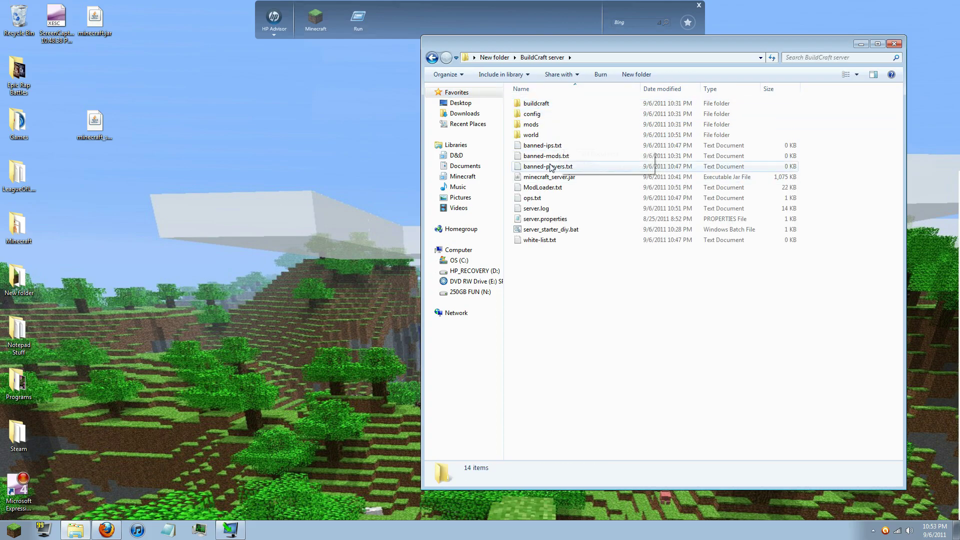
pyautogui.click(432, 58)
pyautogui.doubleClick(530, 113)
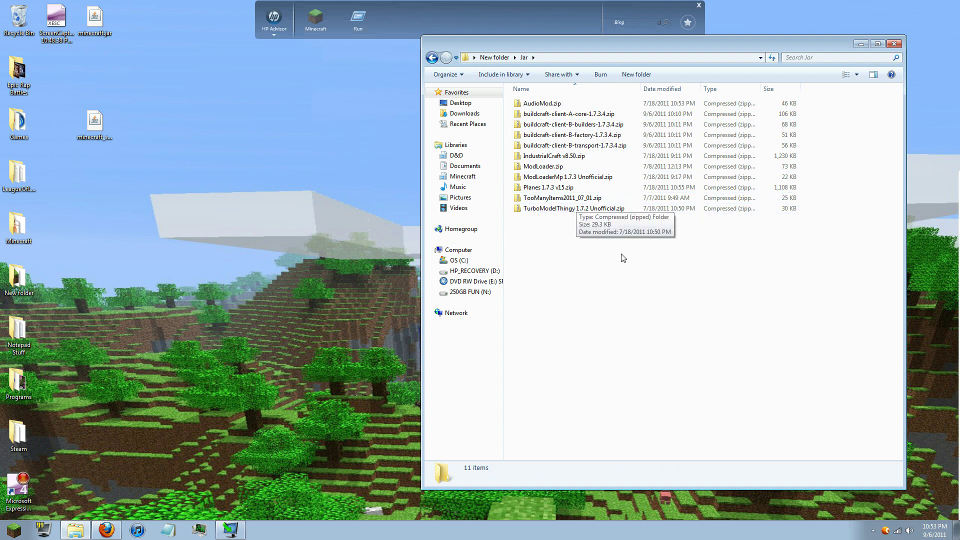
pyautogui.moveTo(553, 239); pyautogui.dragTo(532, 107)
pyautogui.click(613, 306)
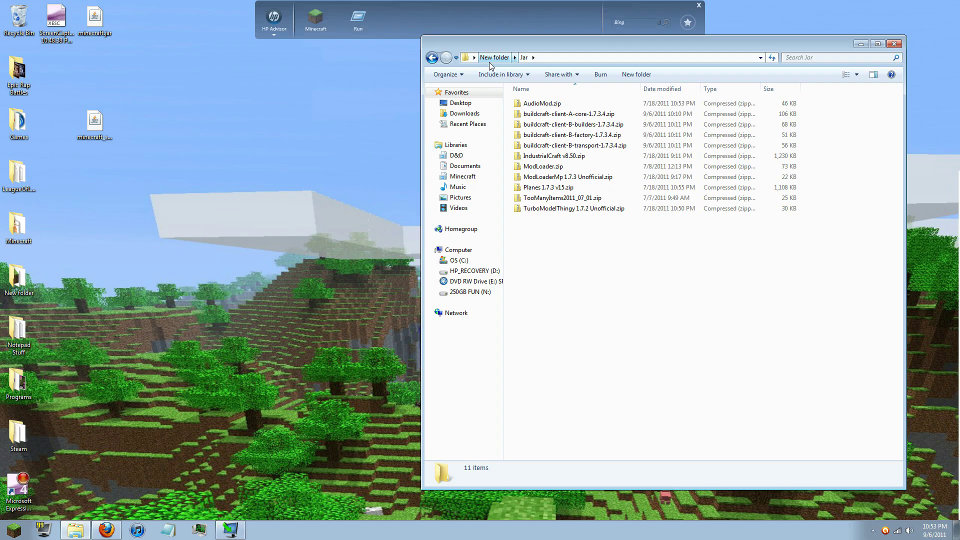
pyautogui.click(432, 57)
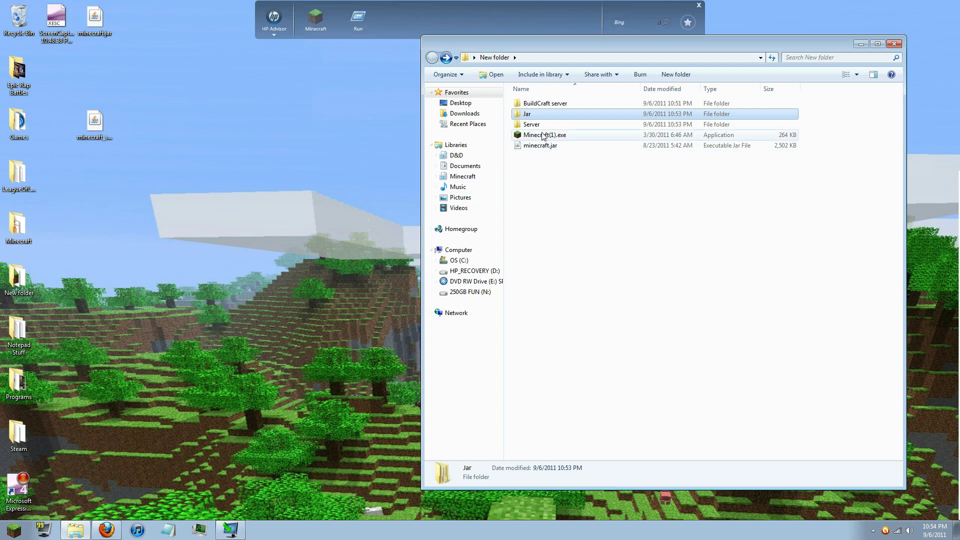
# Launch Minecraft(1).exe from its right-click menu.
pyautogui.moveTo(539, 135)
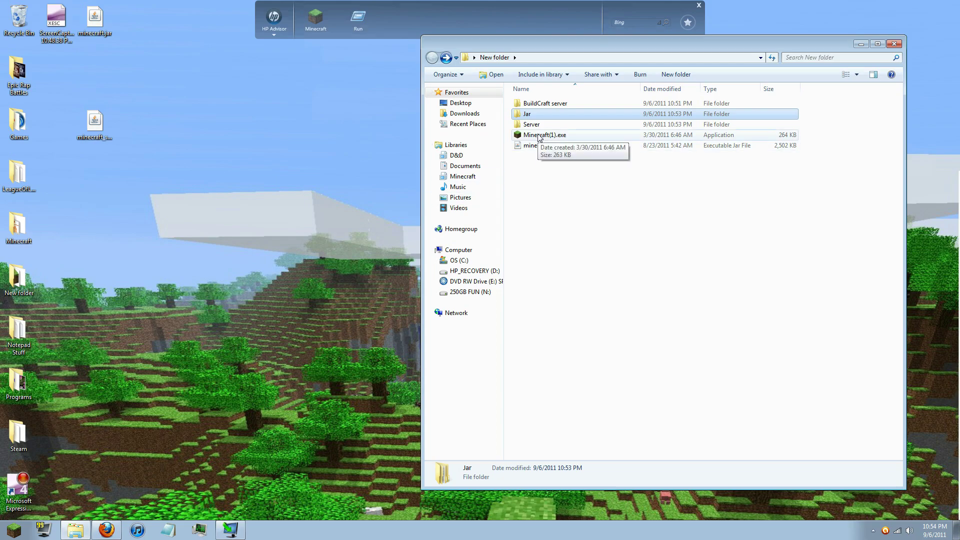
pyautogui.rightClick(539, 136)
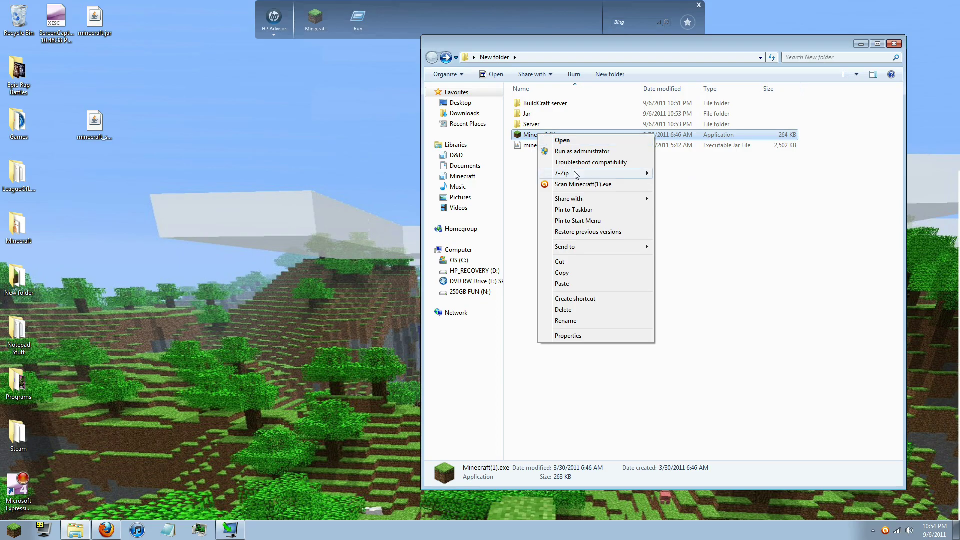
pyautogui.moveTo(575, 174)
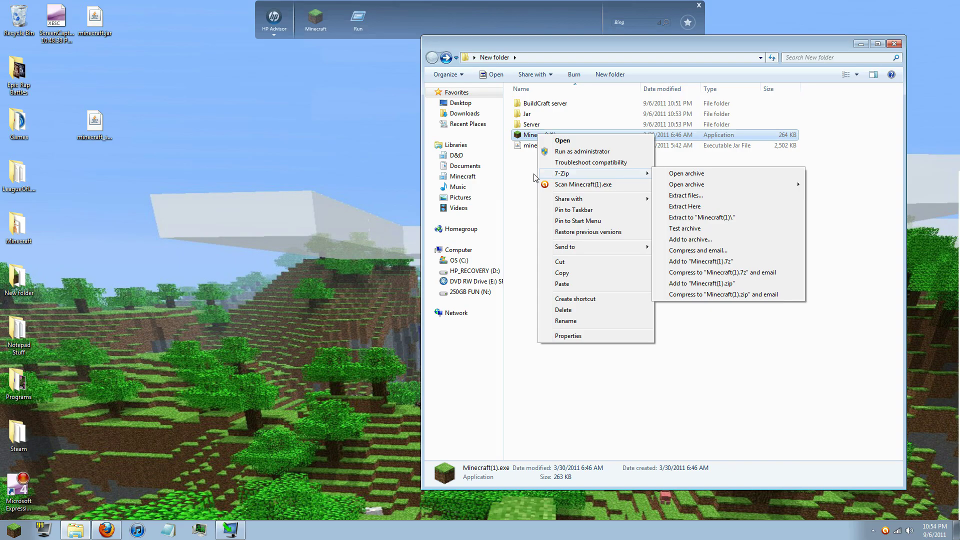
pyautogui.click(545, 142)
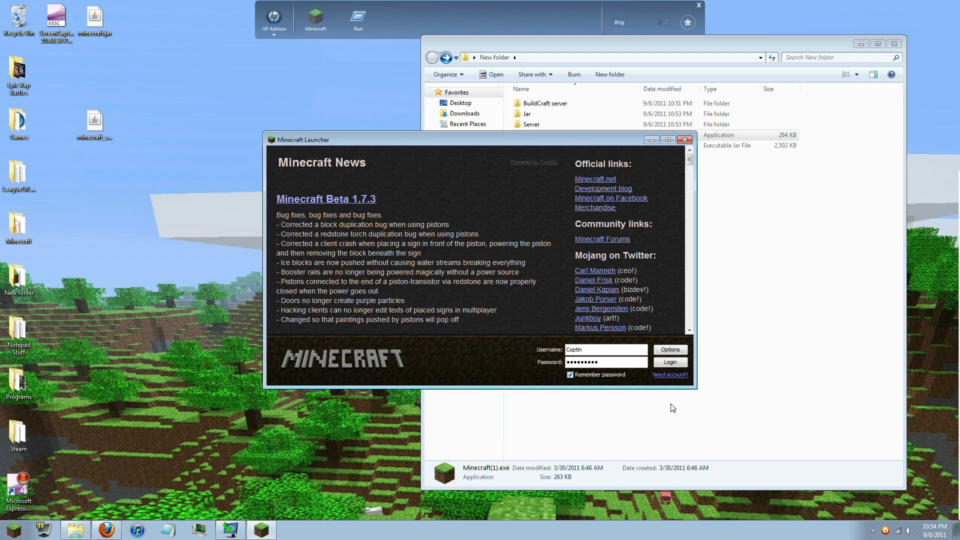
# Enable Force update!, log in to start downloading, and minimize the updater and Explorer.
pyautogui.click(669, 350)
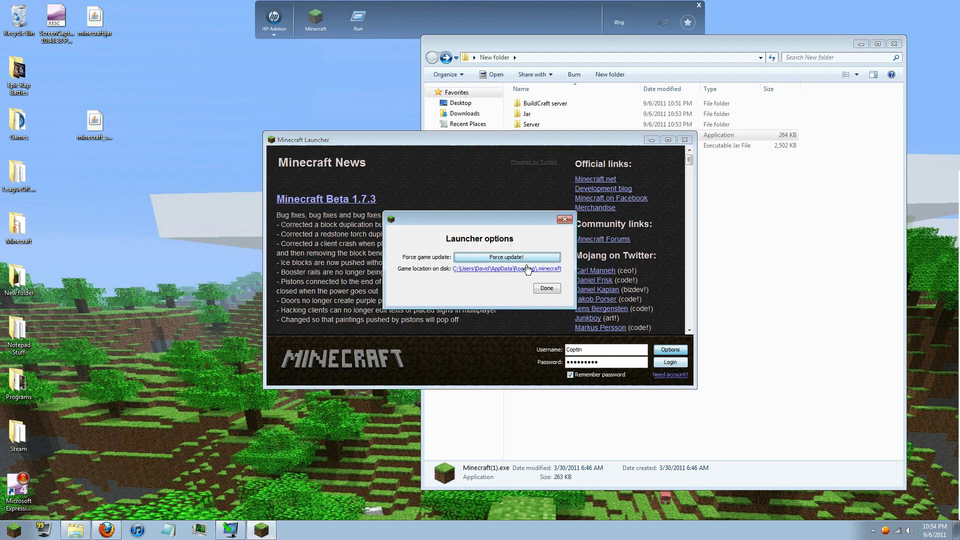
pyautogui.click(500, 257)
pyautogui.click(554, 291)
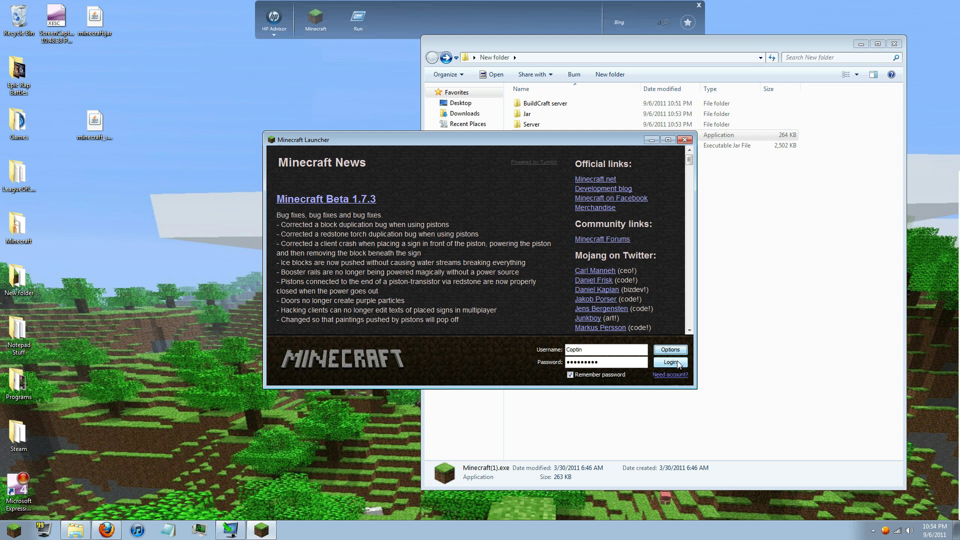
pyautogui.click(670, 362)
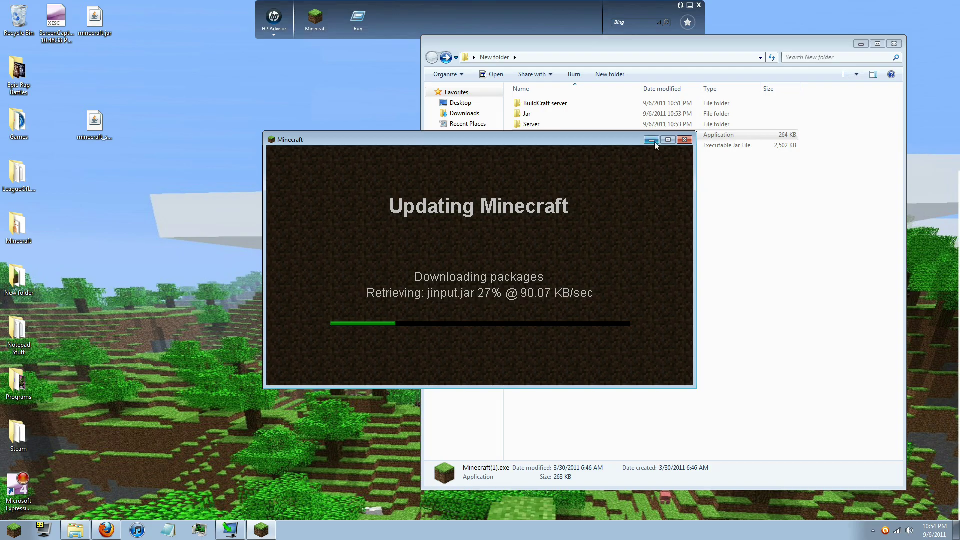
pyautogui.click(655, 141)
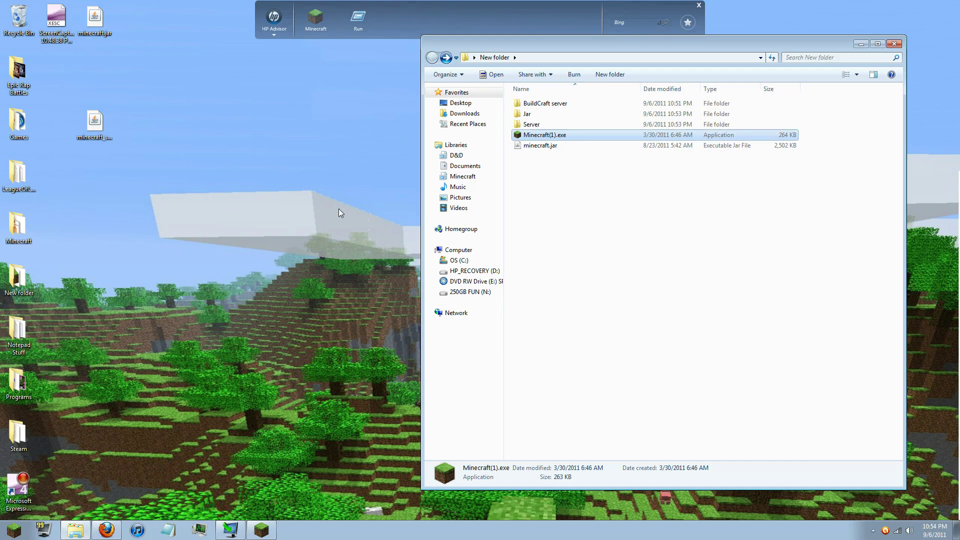
pyautogui.click(76, 533)
# Restore Explorer and select, then deselect, all 11 zips in Jar.
pyautogui.click(77, 534)
pyautogui.doubleClick(539, 115)
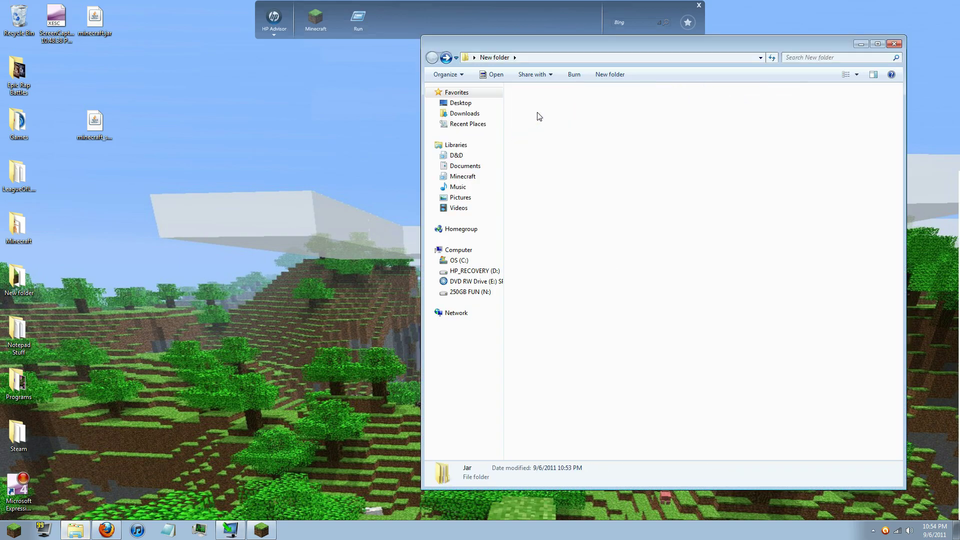
pyautogui.moveTo(650, 300)
pyautogui.mouseDown()
pyautogui.moveTo(561, 150)
pyautogui.moveTo(516, 98)
pyautogui.mouseUp()
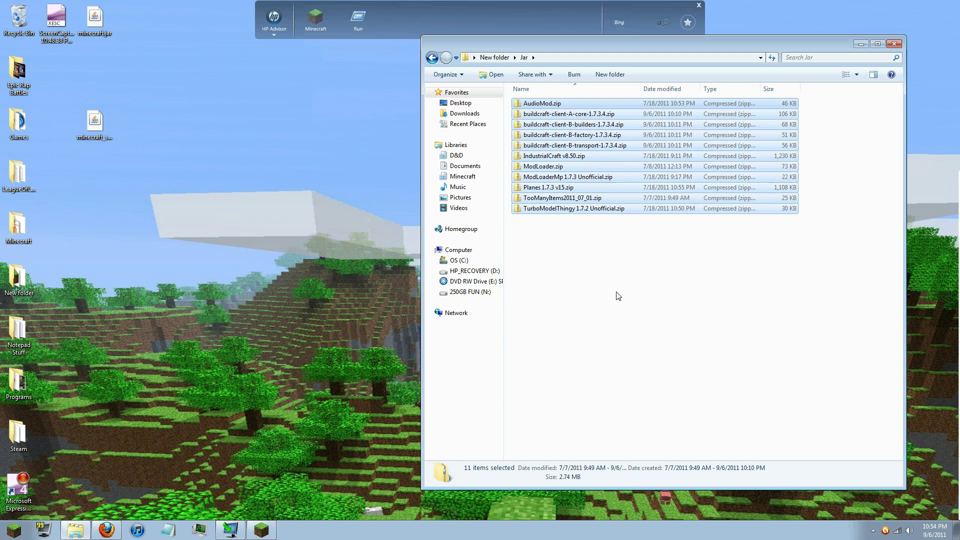
pyautogui.click(618, 295)
# Return to New folder, shift the window left and down, and lower the minecraft.jar icon.
pyautogui.click(433, 57)
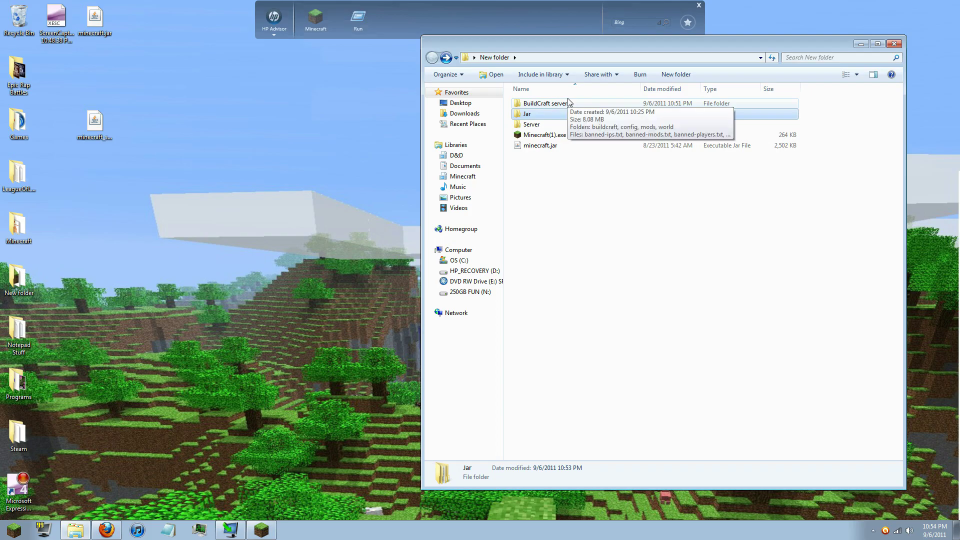
pyautogui.moveTo(568, 46)
pyautogui.mouseDown()
pyautogui.moveTo(519, 109)
pyautogui.moveTo(497, 62)
pyautogui.mouseUp()
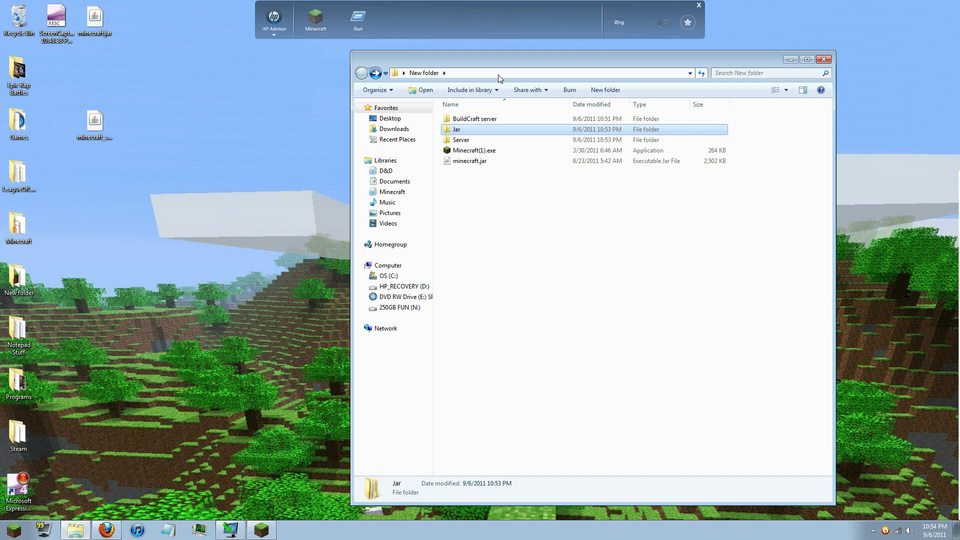
pyautogui.moveTo(95, 20); pyautogui.dragTo(132, 72)
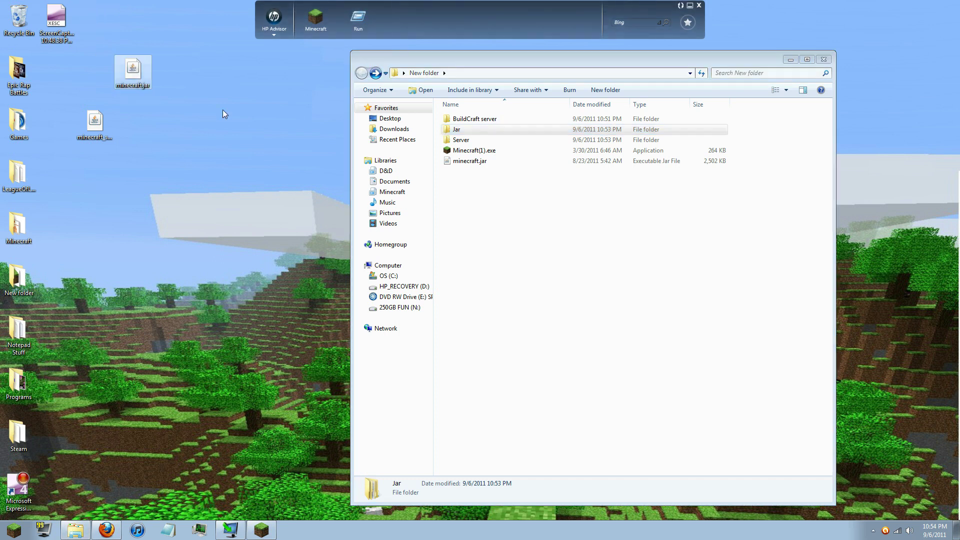